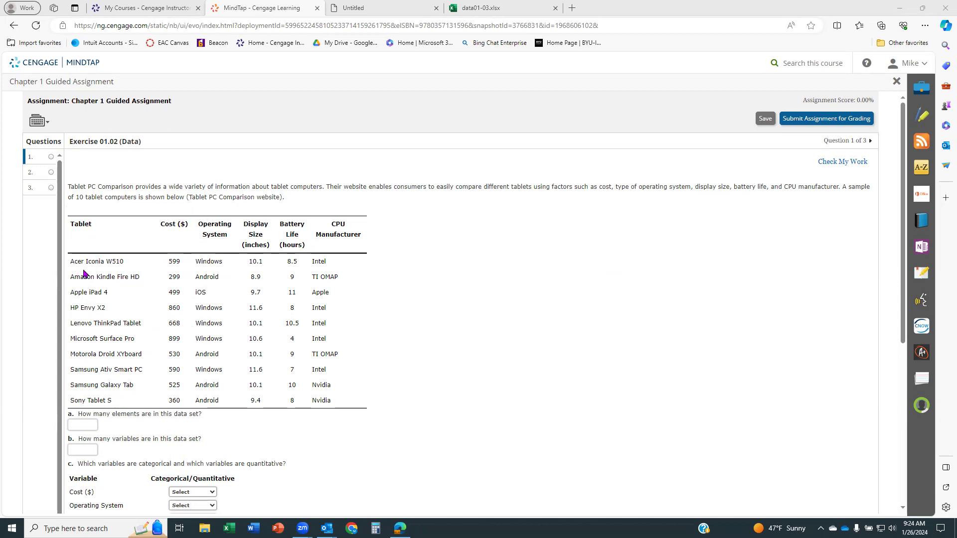
Step: Answer part a with 10 elements and part b with 5 variables in Exercise 01.02
click(90, 424)
click(90, 424)
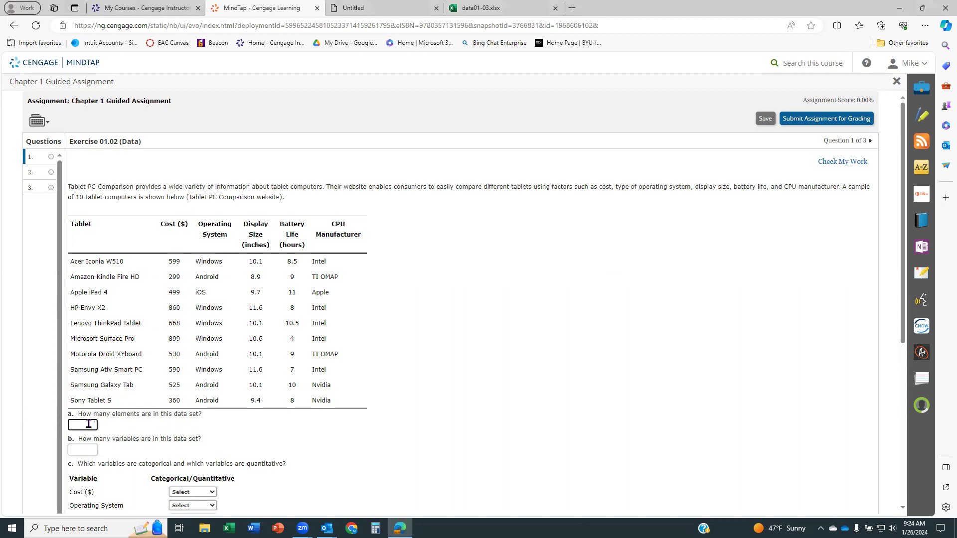
text(10)
click(523, 351)
click(88, 449)
Step: In part c, classify Cost, Display Size and Battery Life as Quantitative, and Operating System and CPU Manufacturer as Categorical
scroll(325, 386, down, 2)
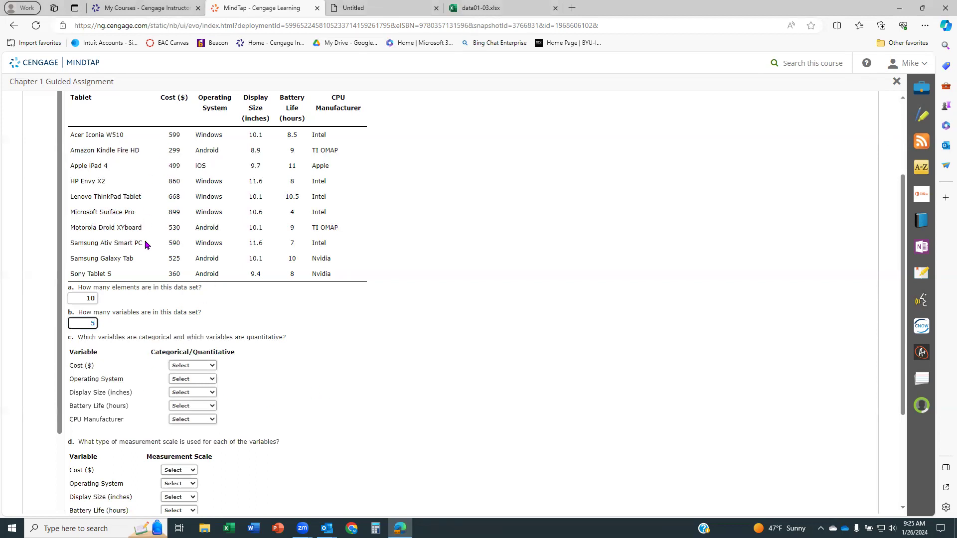
click(209, 366)
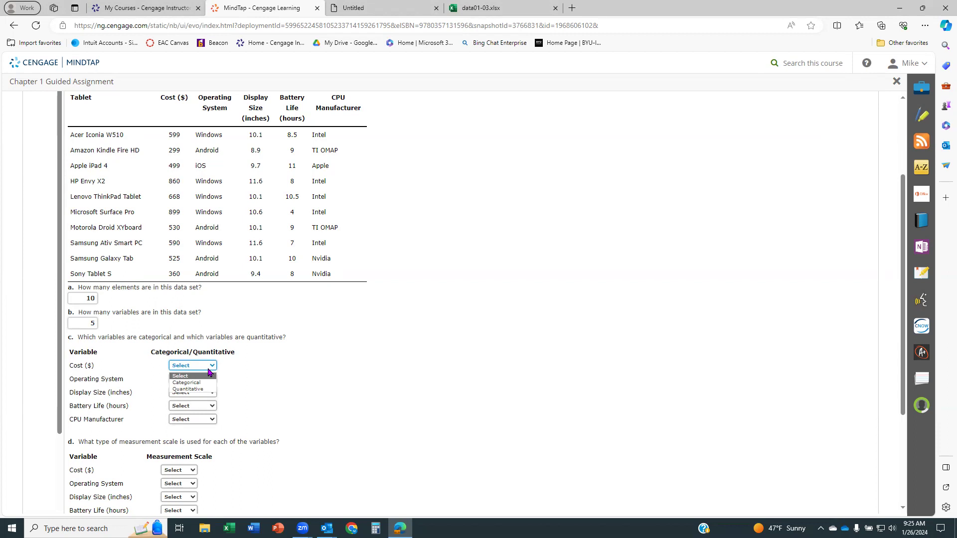
click(203, 389)
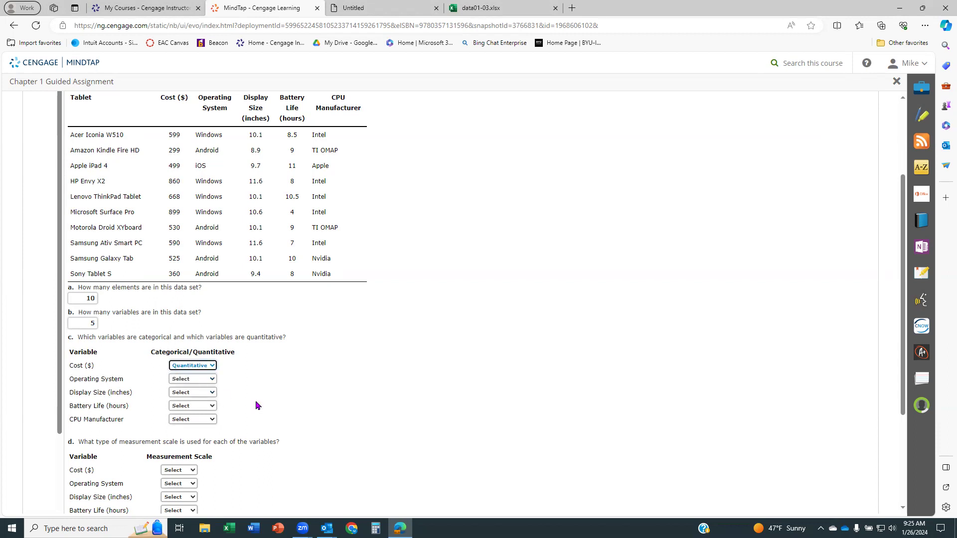
click(193, 380)
click(192, 398)
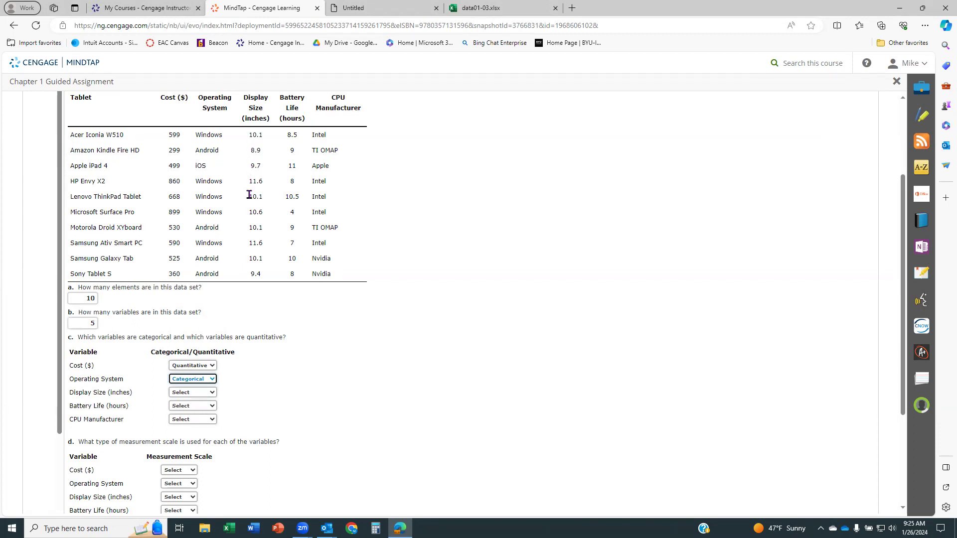
click(193, 393)
click(198, 418)
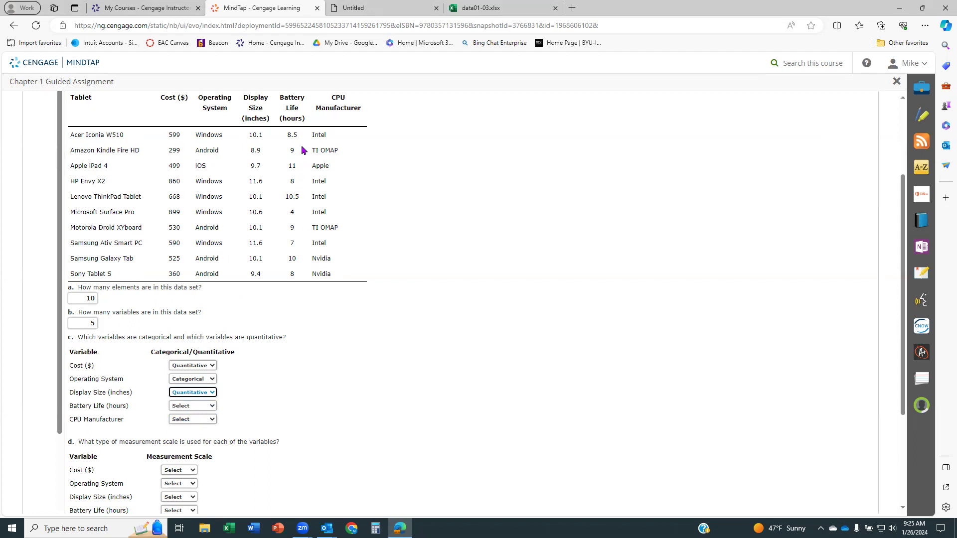
click(199, 411)
click(219, 432)
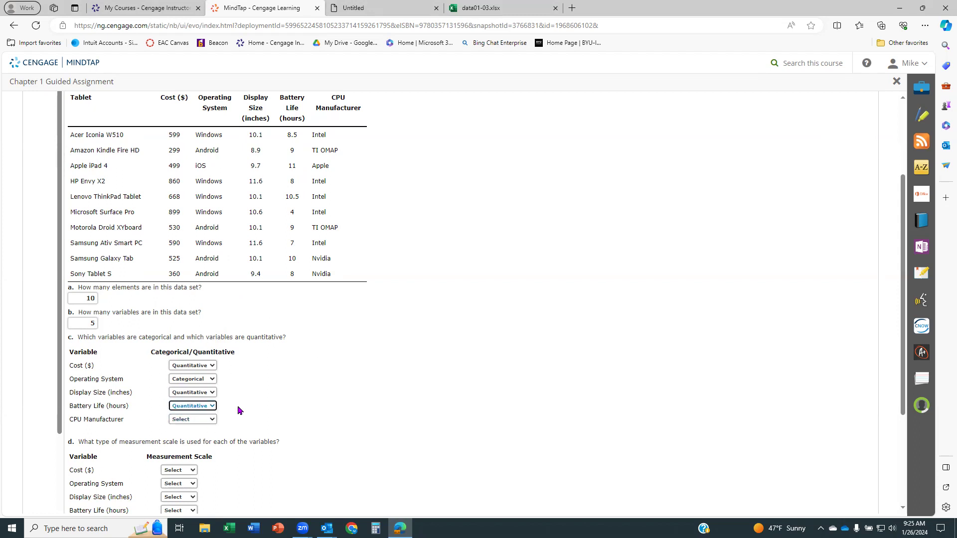
click(197, 422)
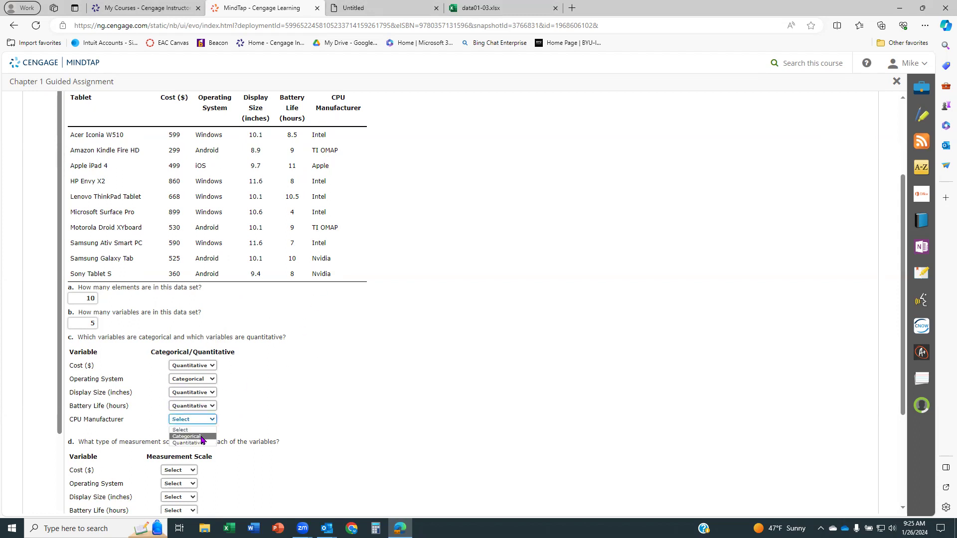
click(192, 437)
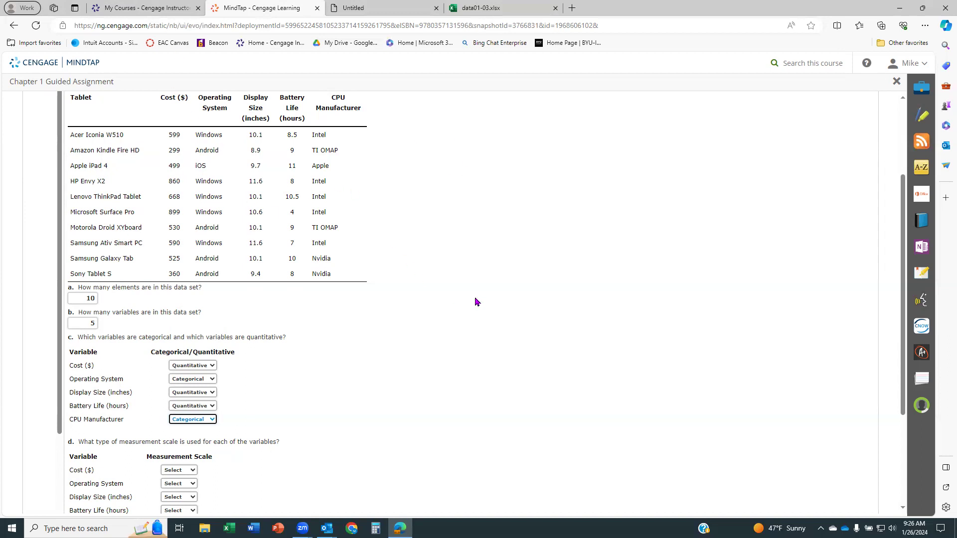
Step: In part d, set the measurement scale of Cost to Ratio and of Operating System to Nominal
scroll(475, 299, down, 3)
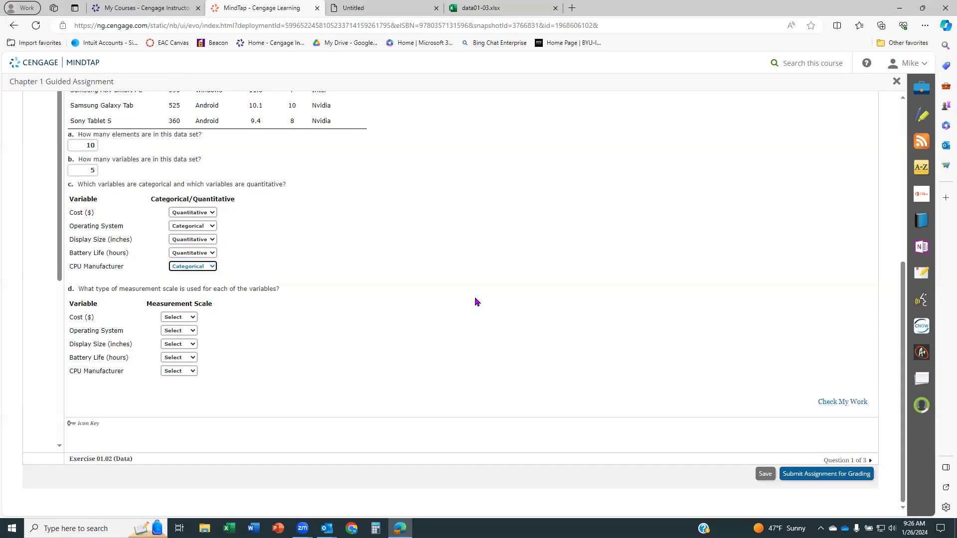
click(193, 319)
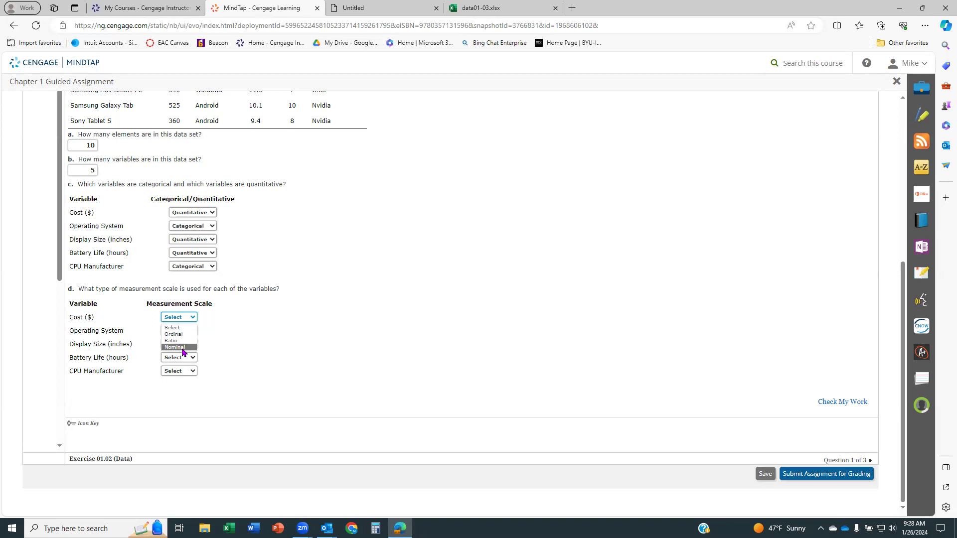
click(329, 331)
click(178, 320)
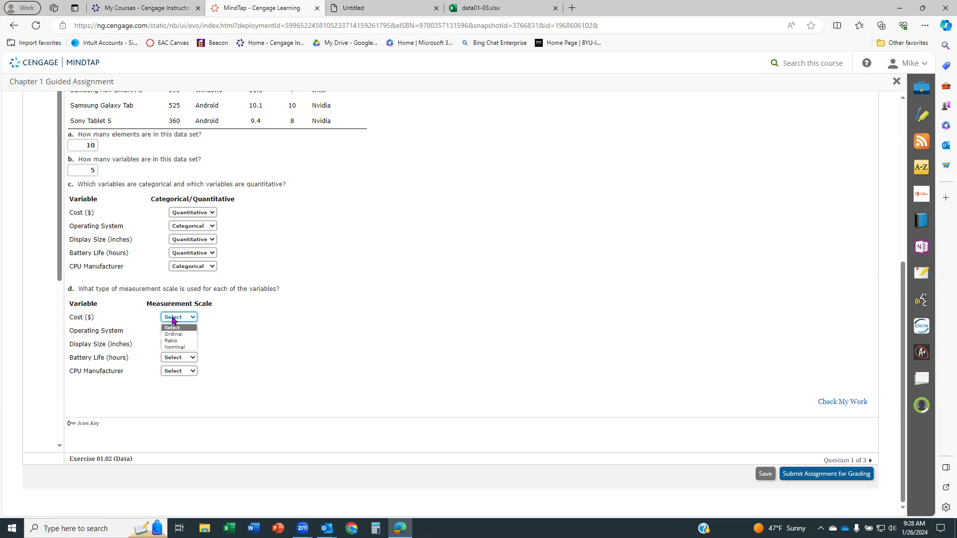
click(178, 341)
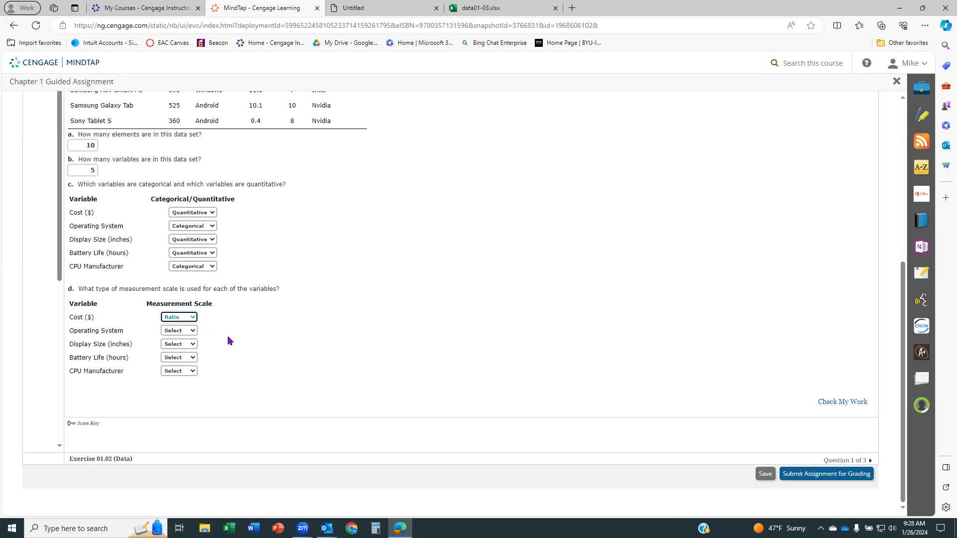
click(183, 332)
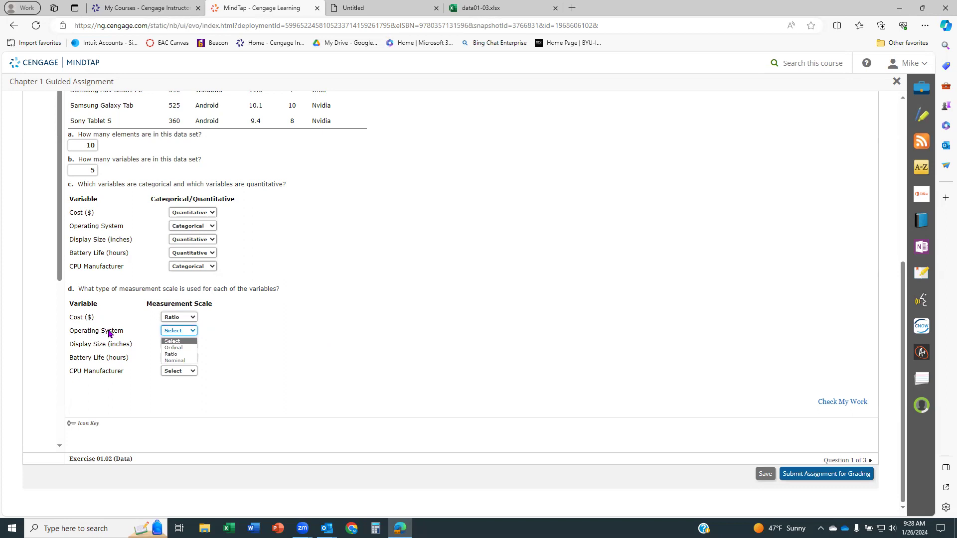
click(175, 360)
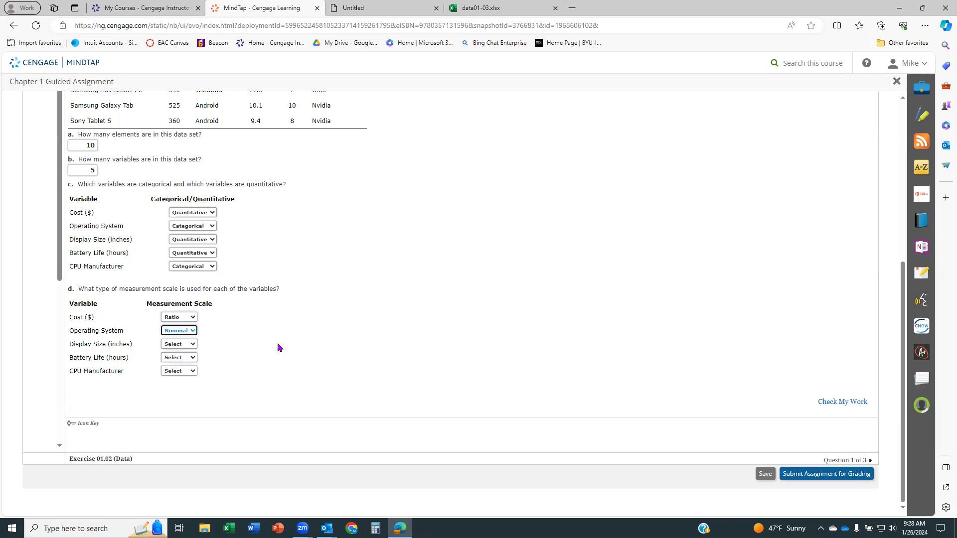
Step: Set the part d measurement scale to Ratio for Display Size and Battery Life, and to Nominal for CPU Manufacturer
click(181, 345)
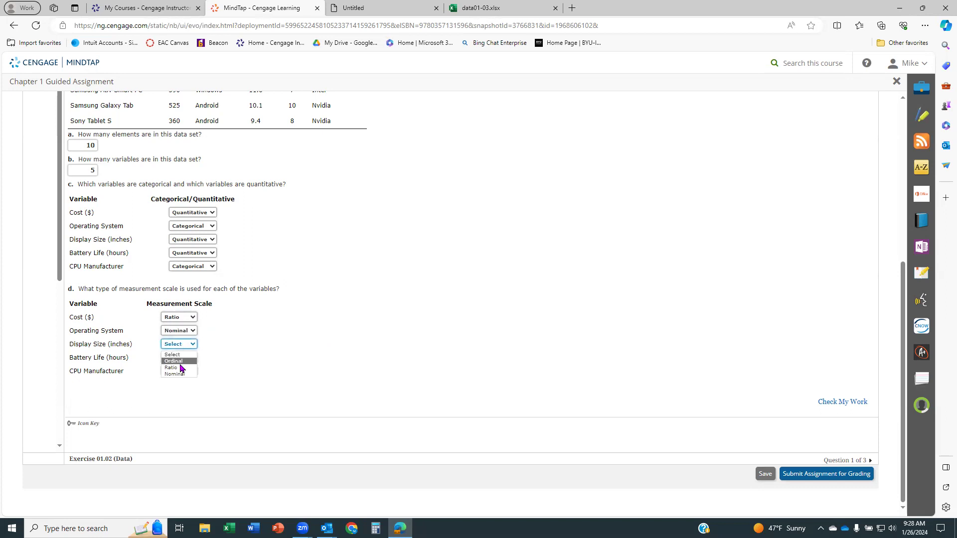
click(181, 368)
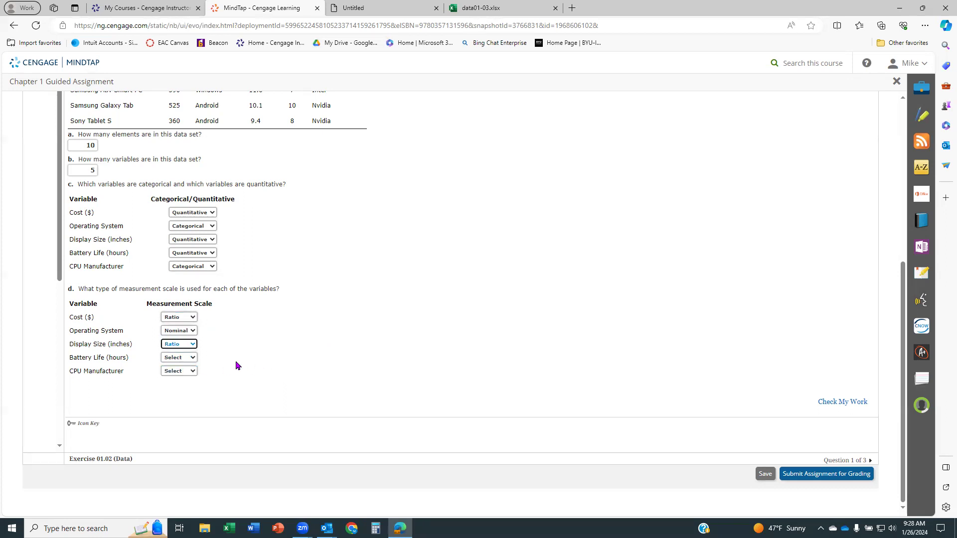
click(179, 359)
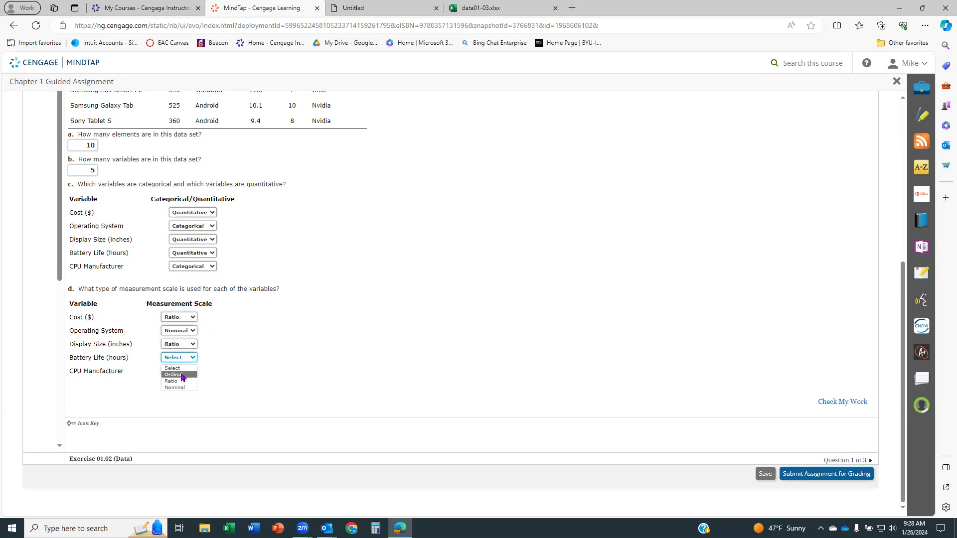
click(181, 381)
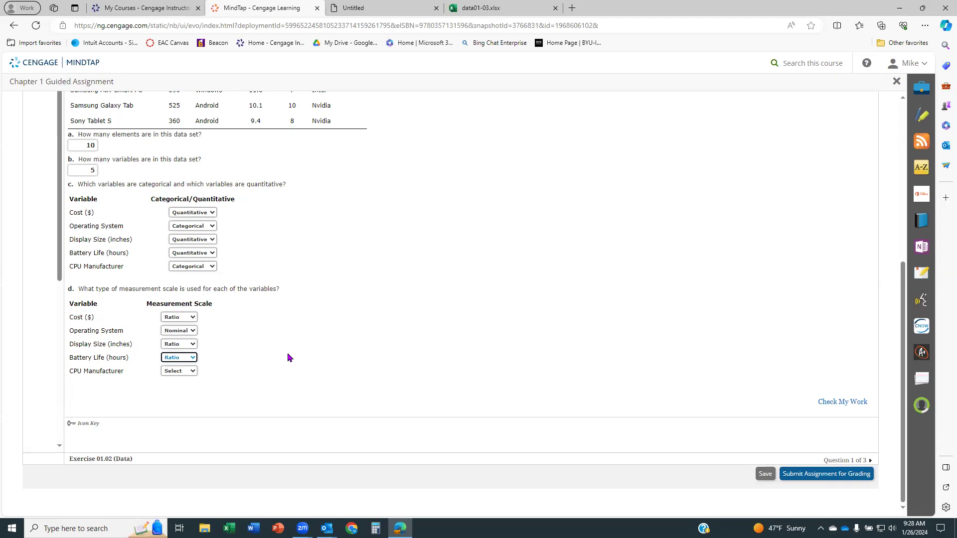
scroll(288, 357, up, 4)
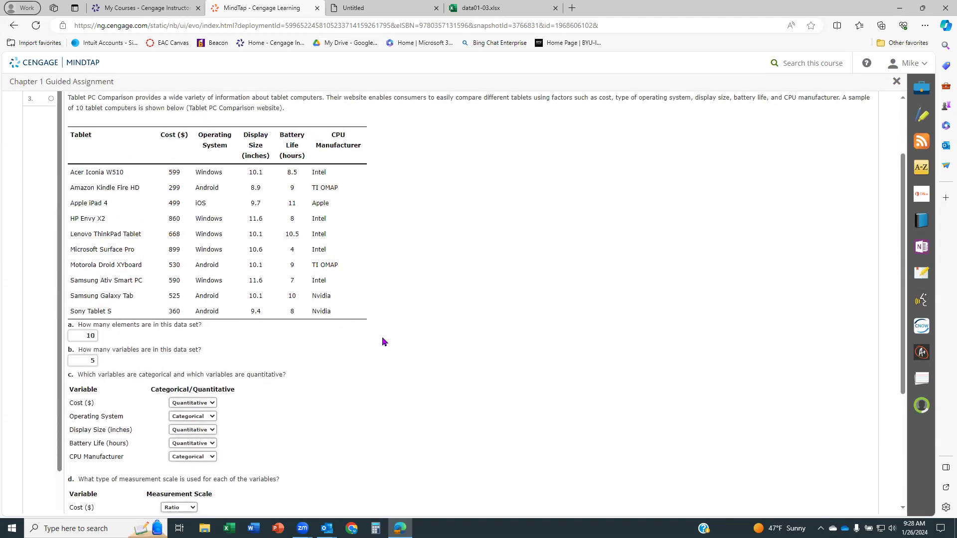
scroll(382, 336, down, 4)
click(176, 371)
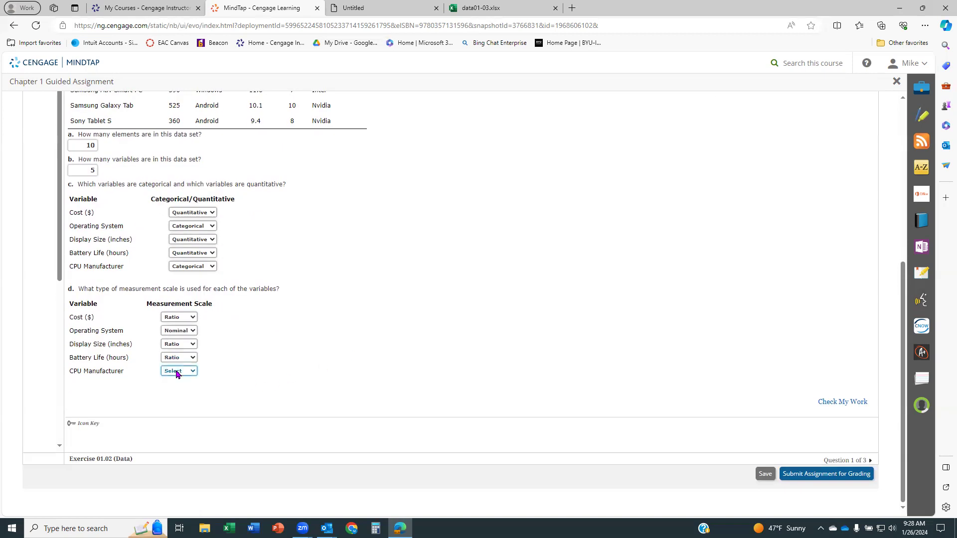
click(187, 395)
Step: Look over the completed answers of Exercise 01.02 and run Check My Work on them
scroll(363, 342, up, 5)
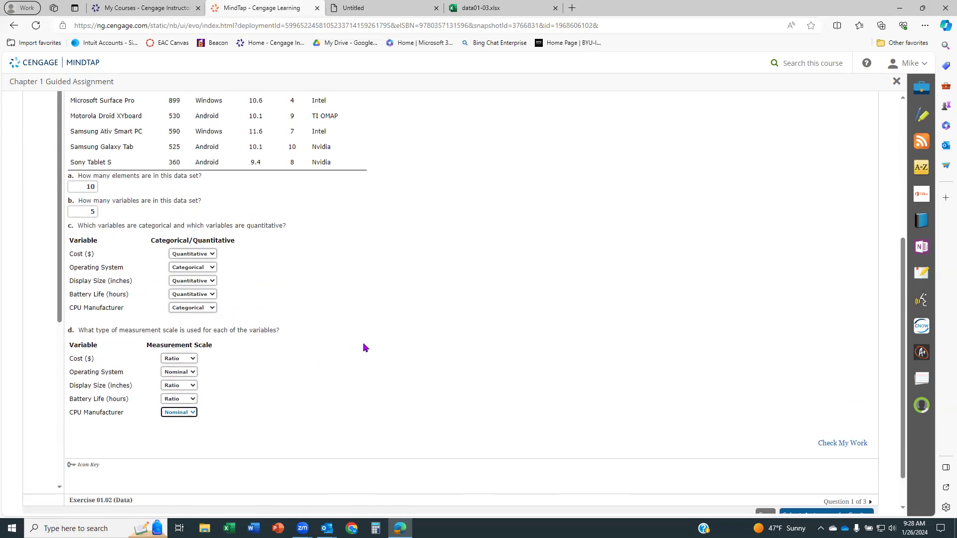
scroll(448, 343, down, 5)
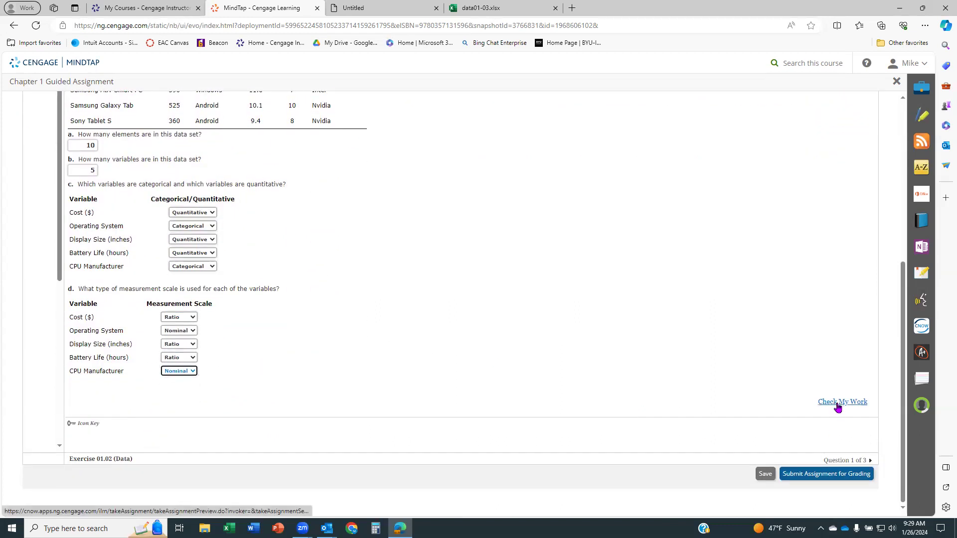
click(837, 403)
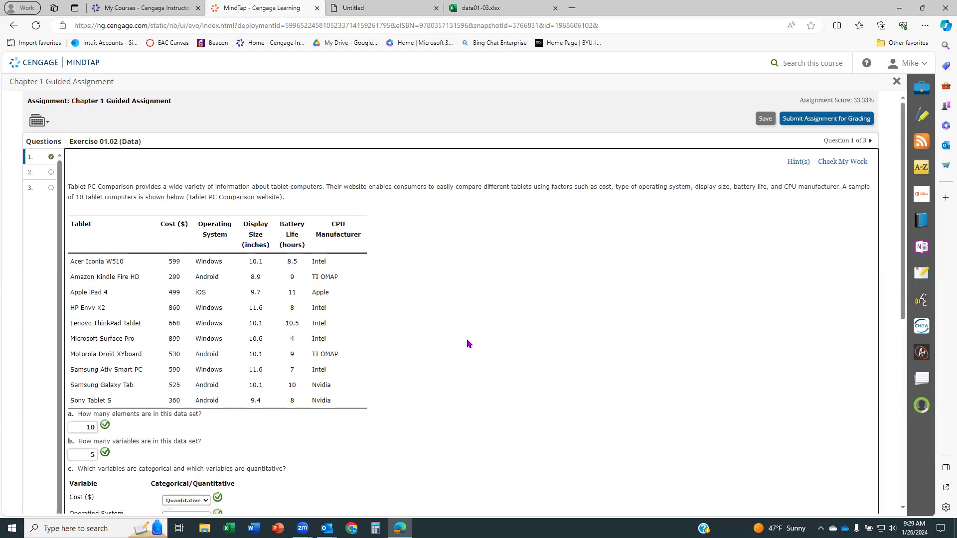
Step: Review the correctness marks and feedback for parts a through d of Exercise 01.02
scroll(466, 340, down, 4)
scroll(466, 340, up, 1)
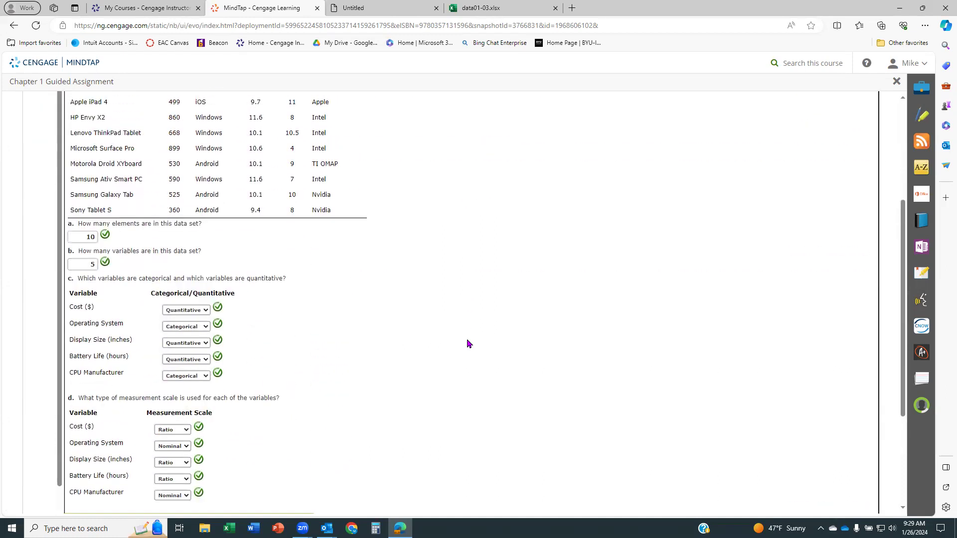
scroll(468, 343, up, 4)
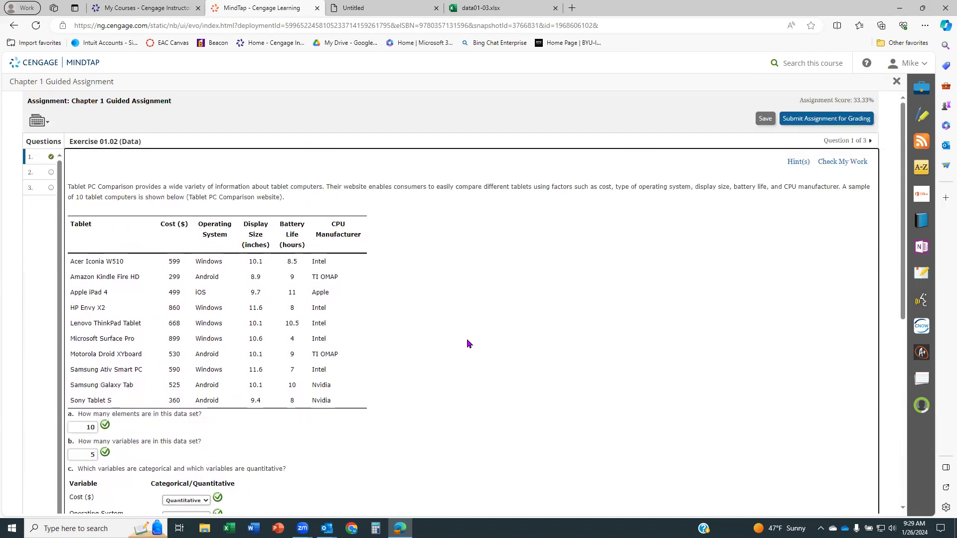
scroll(468, 343, down, 5)
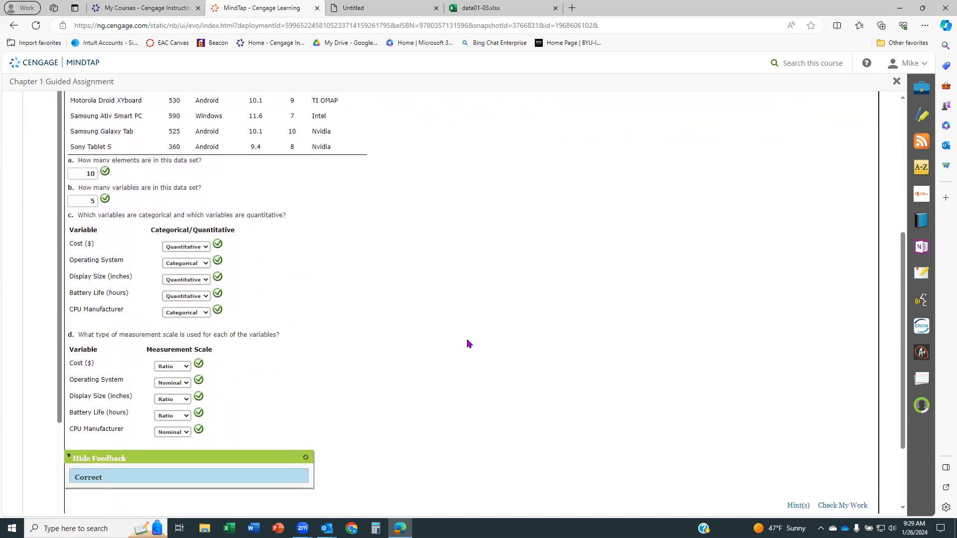
scroll(468, 343, up, 5)
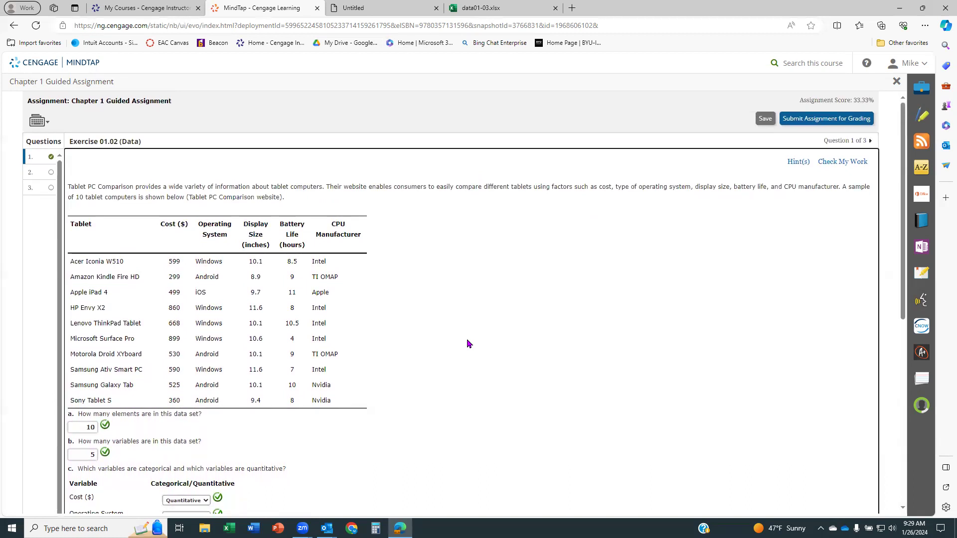
scroll(467, 343, down, 3)
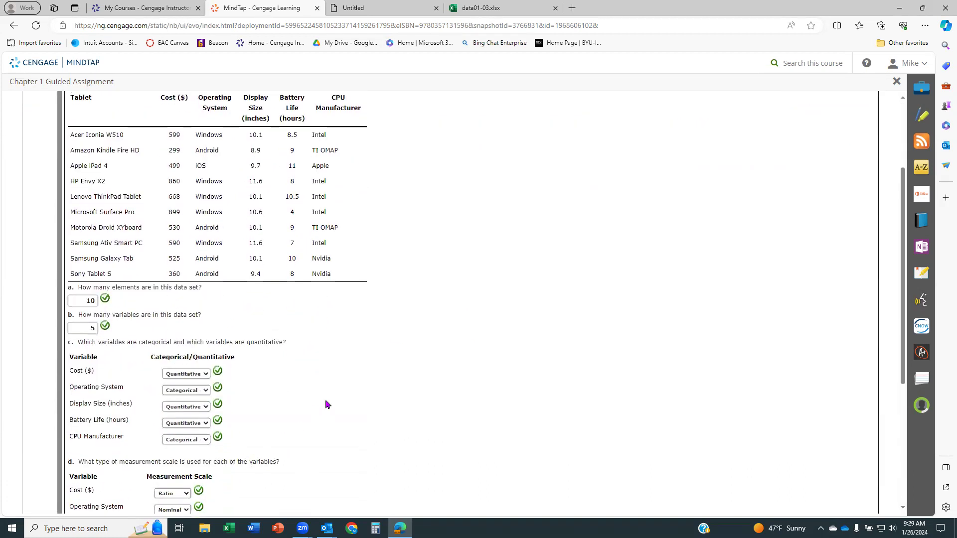
scroll(327, 404, up, 3)
Step: Go to question 2, Exercise 01.03, and open and download its Excel file data01-03.xlsx
click(27, 174)
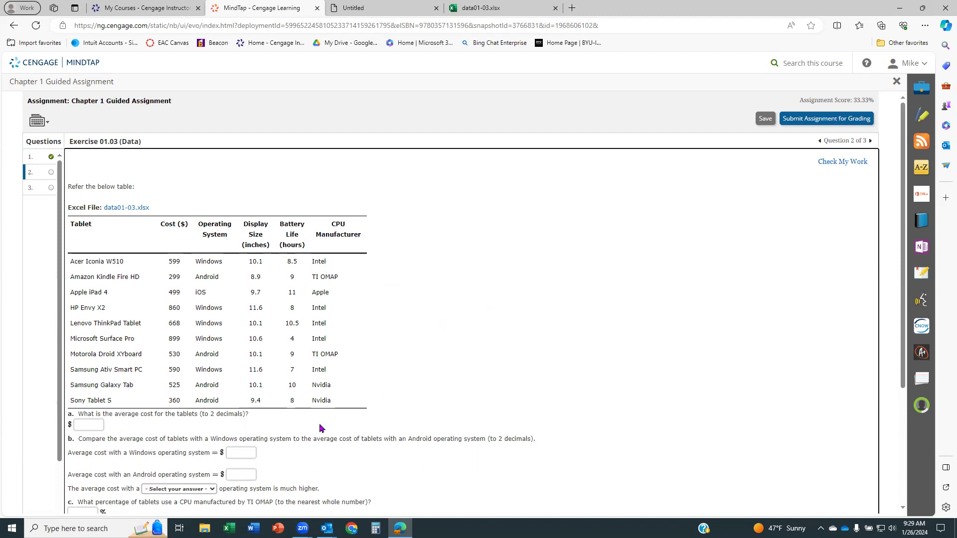
click(137, 209)
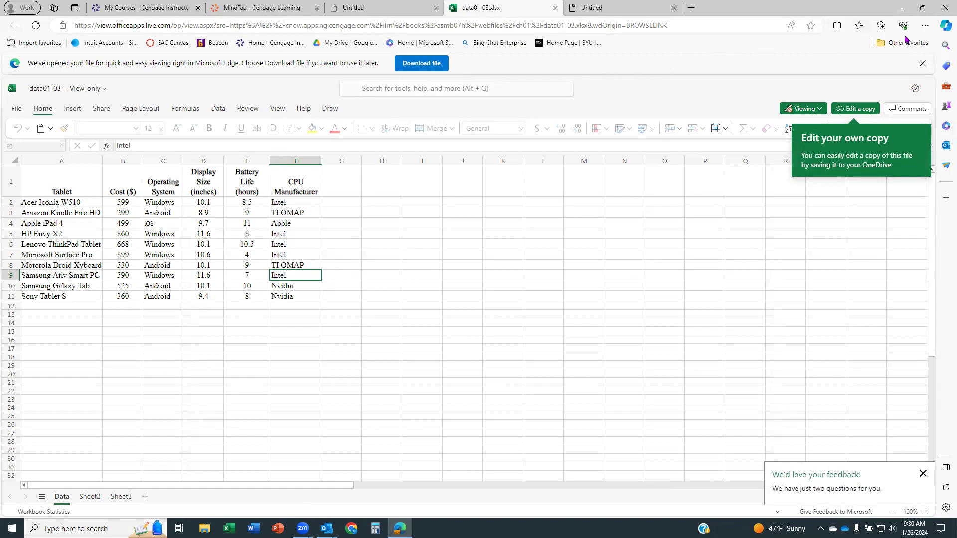
click(427, 67)
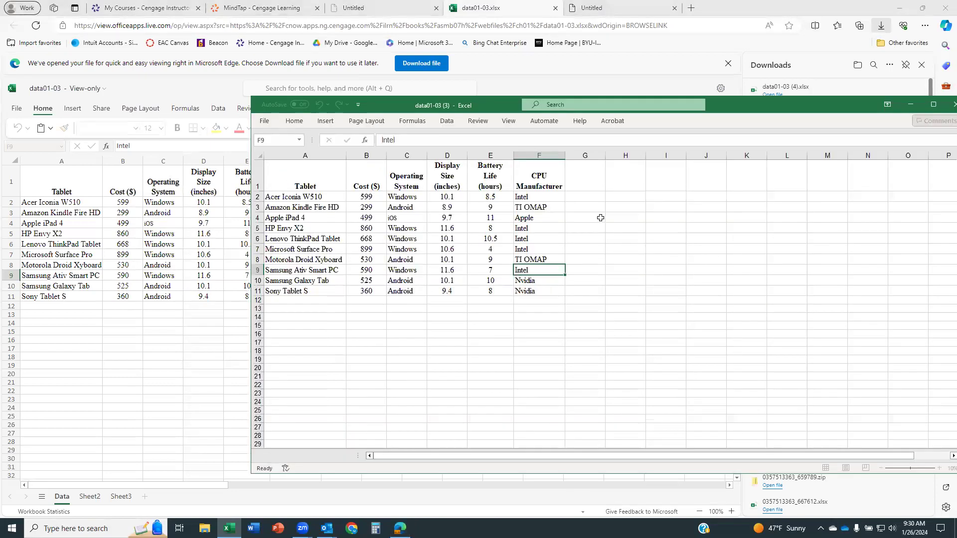
Step: Arrange the browser window and the data01-03 Excel workbook side by side, each filling half the screen
double_click(707, 9)
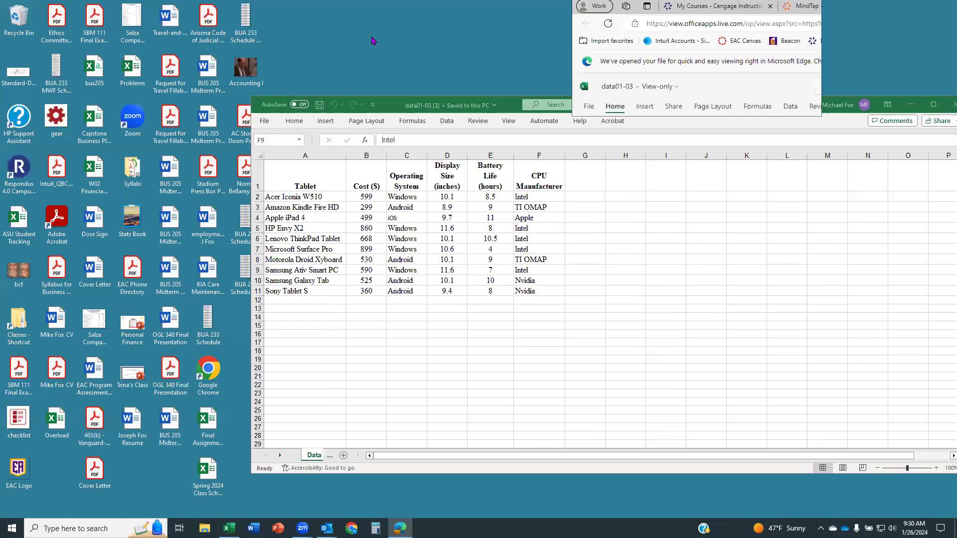
drag(374, 41, 412, 22)
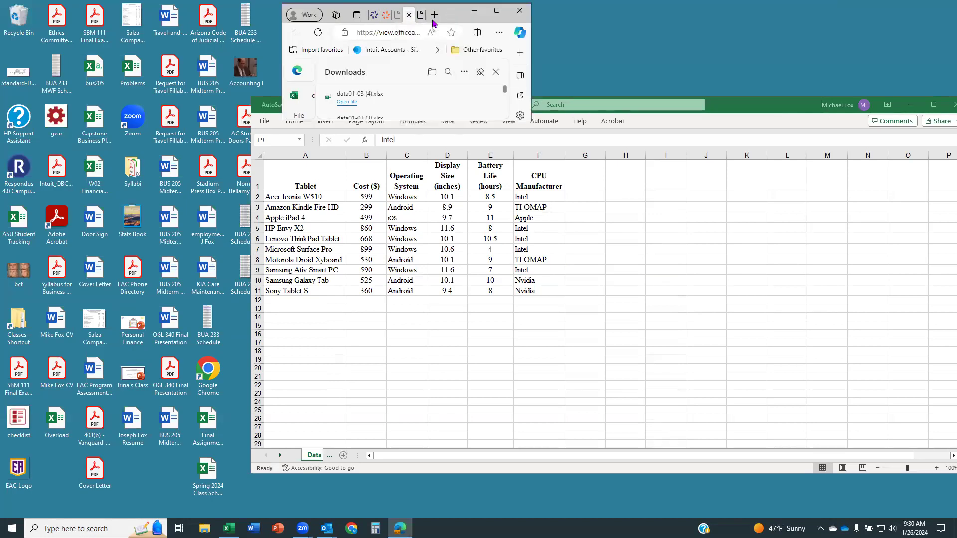
drag(433, 21, 0, 30)
click(691, 123)
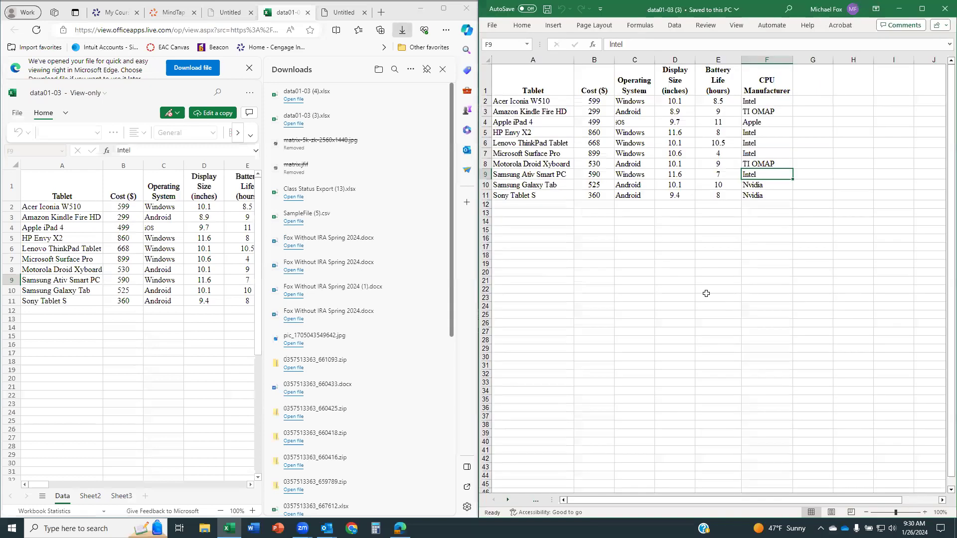
Step: Close the Downloads pane in the browser and return to the MindTap assignment page for Exercise 01.03
click(447, 78)
click(443, 70)
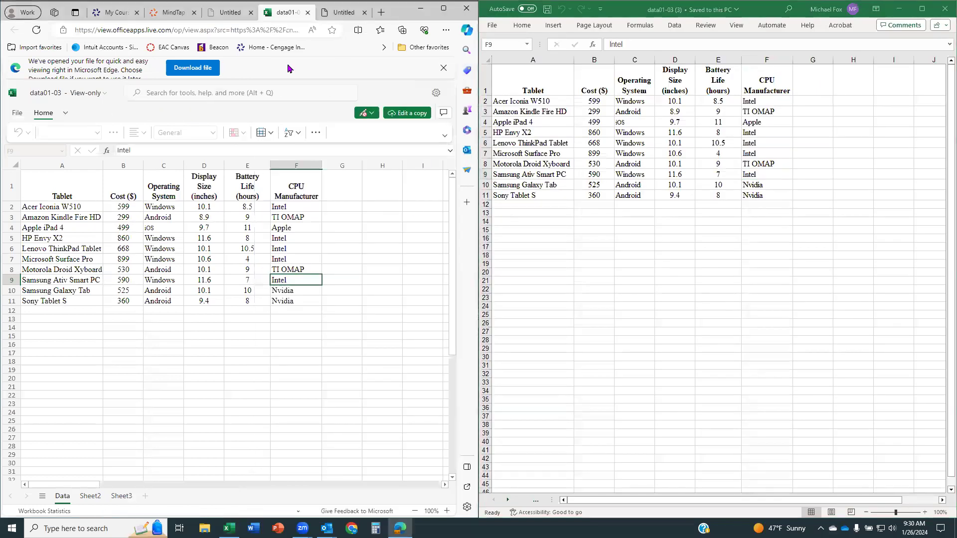
click(178, 17)
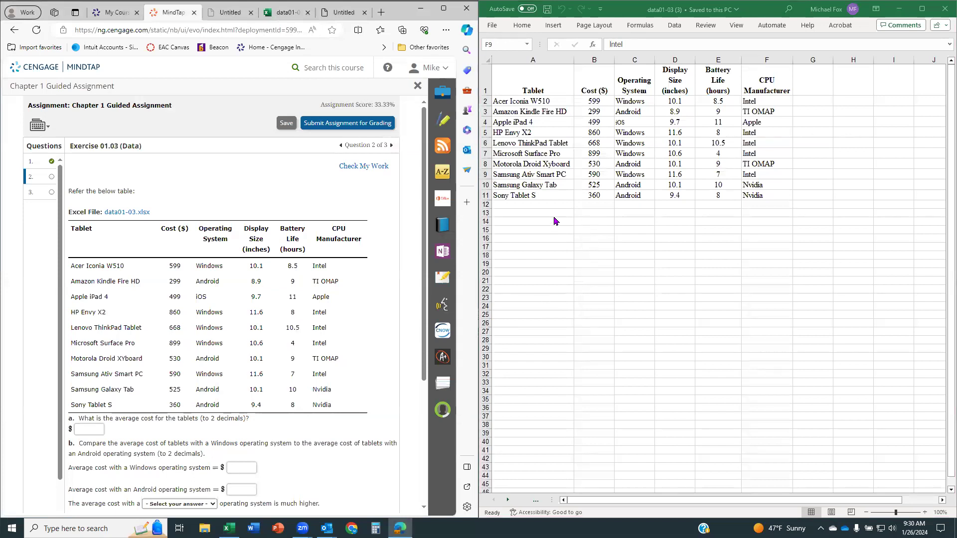
Step: Label cell A13 "Average Cost" in the Excel sheet and calculate the average of B2:B11 in B13
click(532, 214)
text(Average Cost)
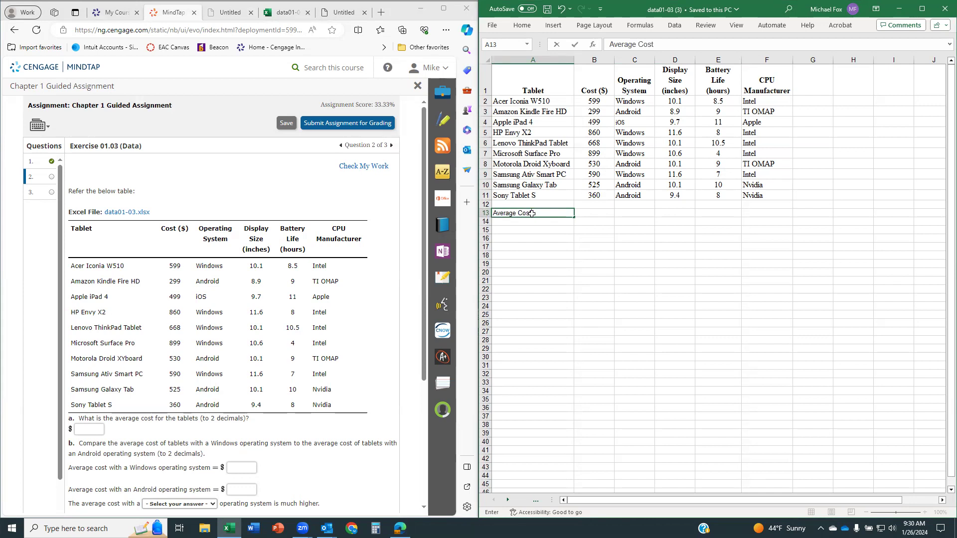
key(Tab)
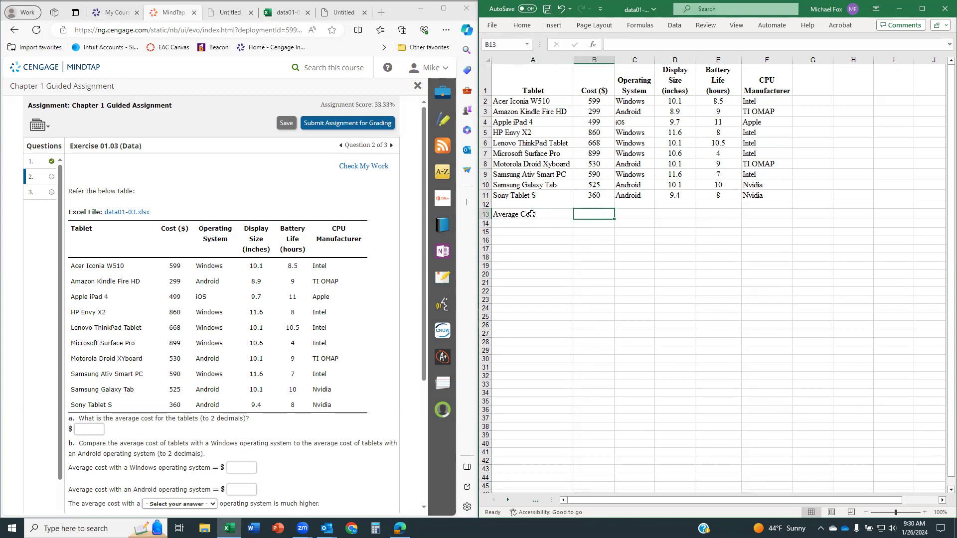
text(=)
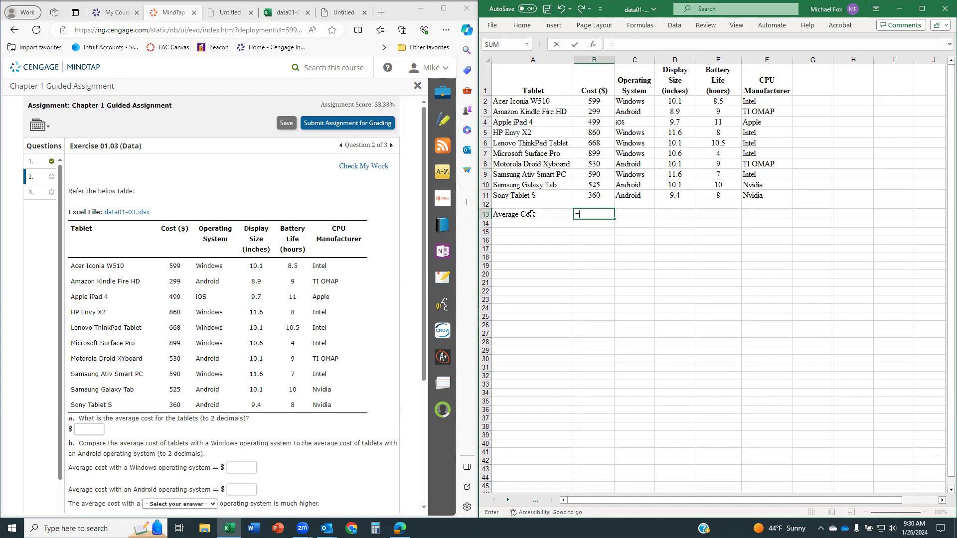
text(average)
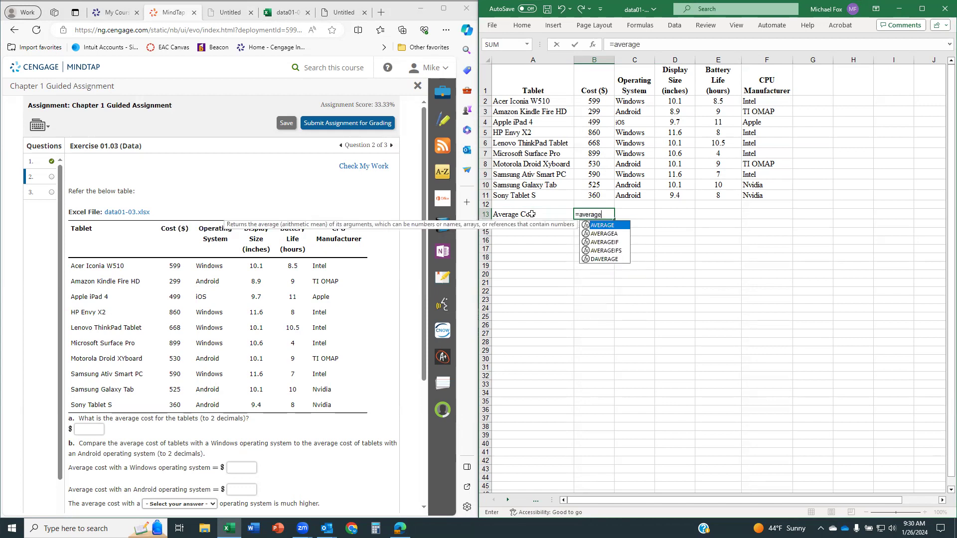
text(()
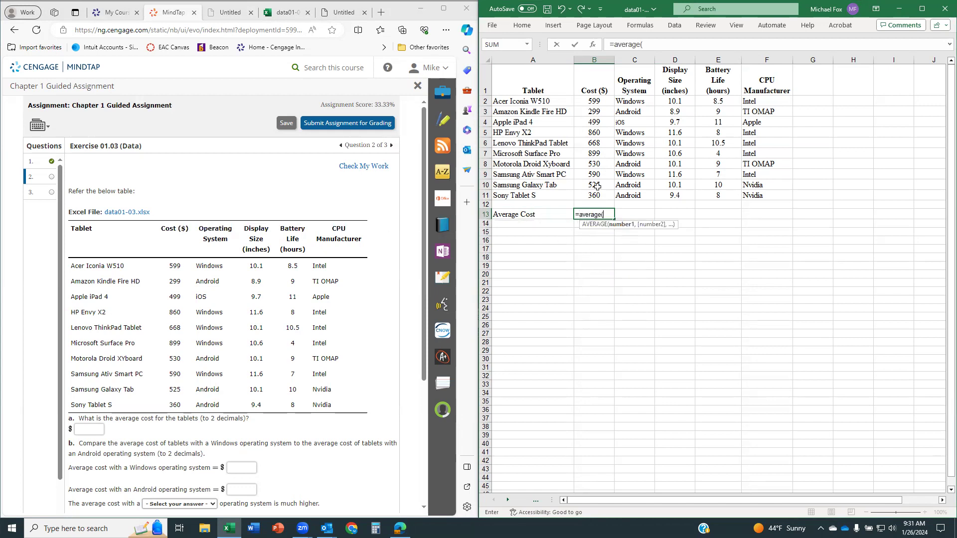
drag(602, 101, 599, 195)
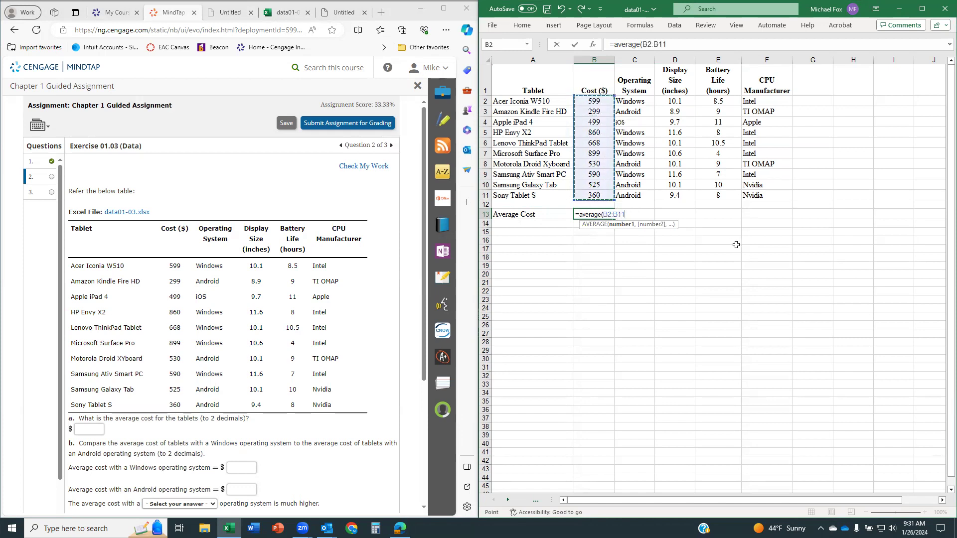
text())
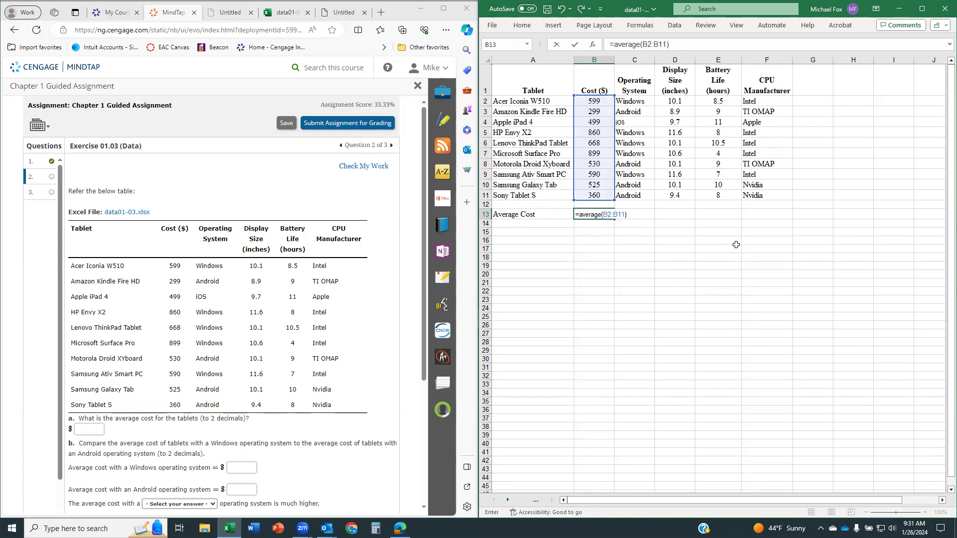
key(Return)
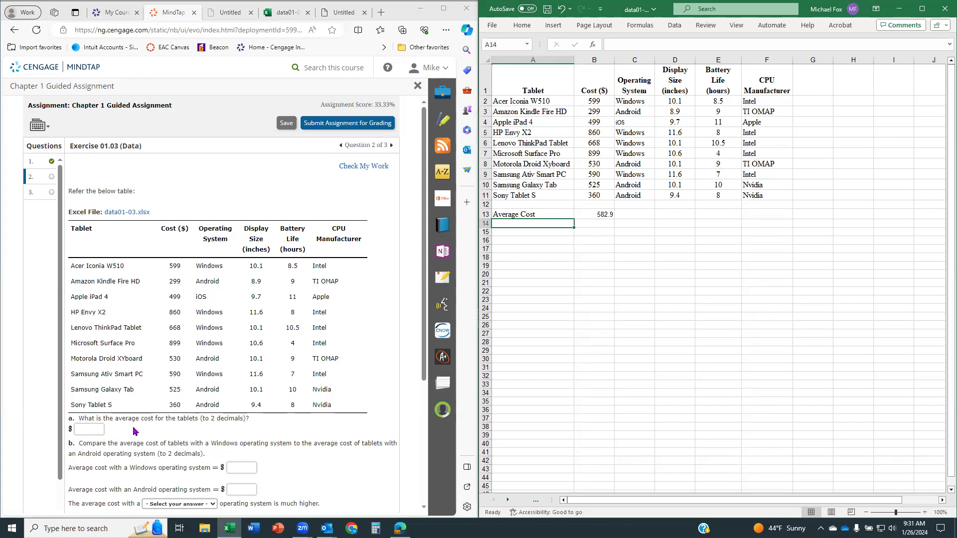
Step: Format cells B13:B18 to show two decimal places
drag(593, 214, 592, 255)
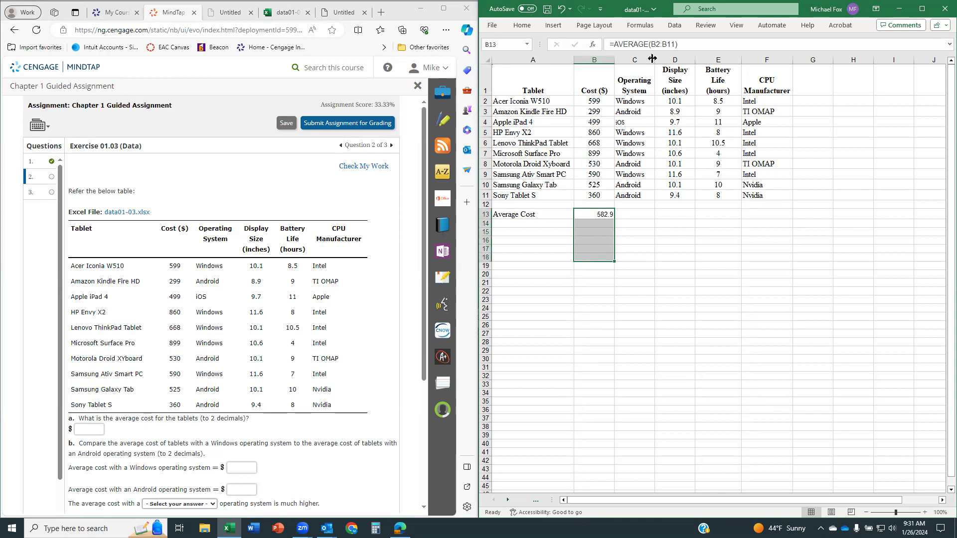
click(523, 27)
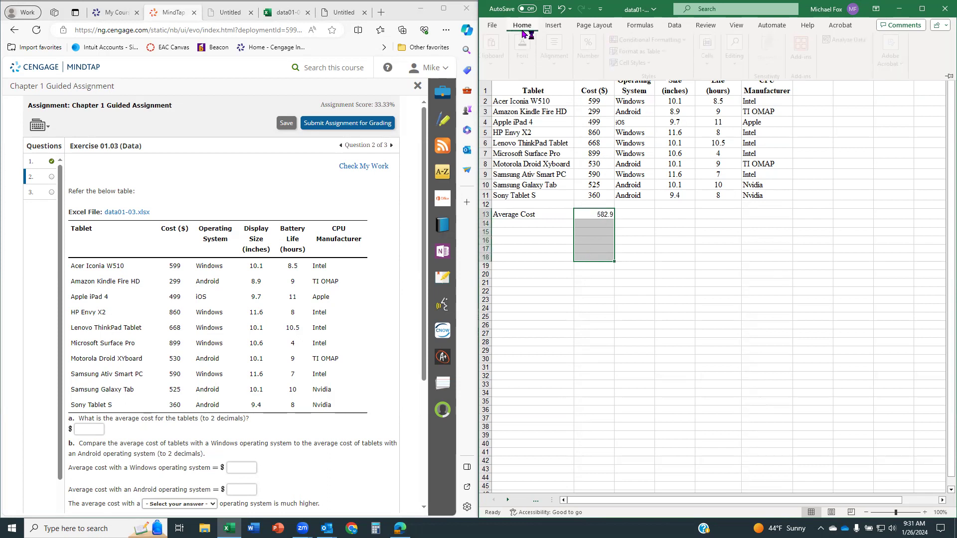
click(594, 69)
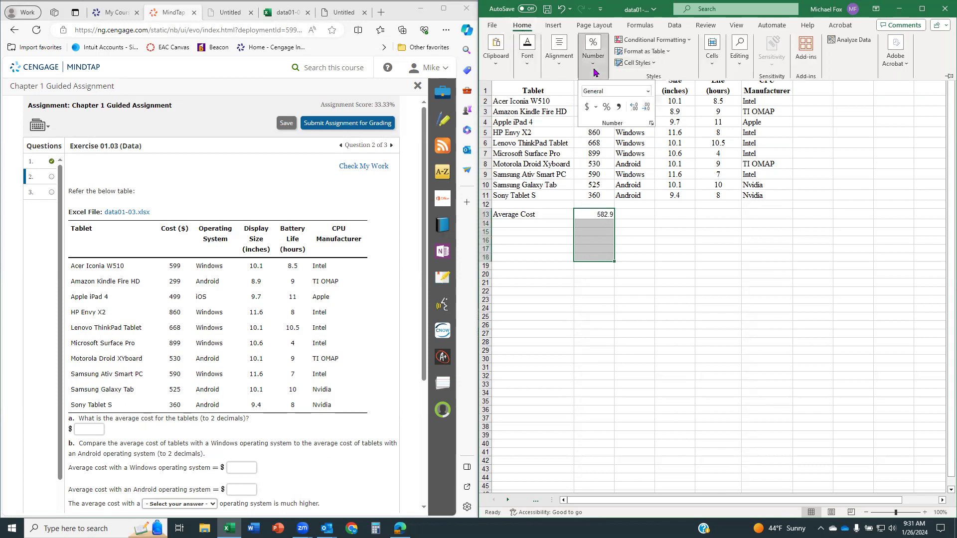
click(633, 107)
click(697, 366)
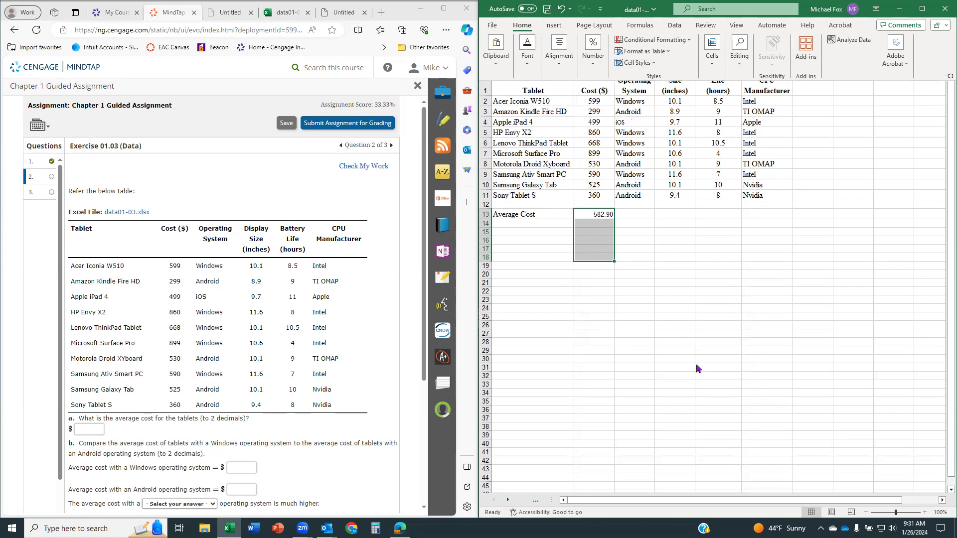
click(559, 281)
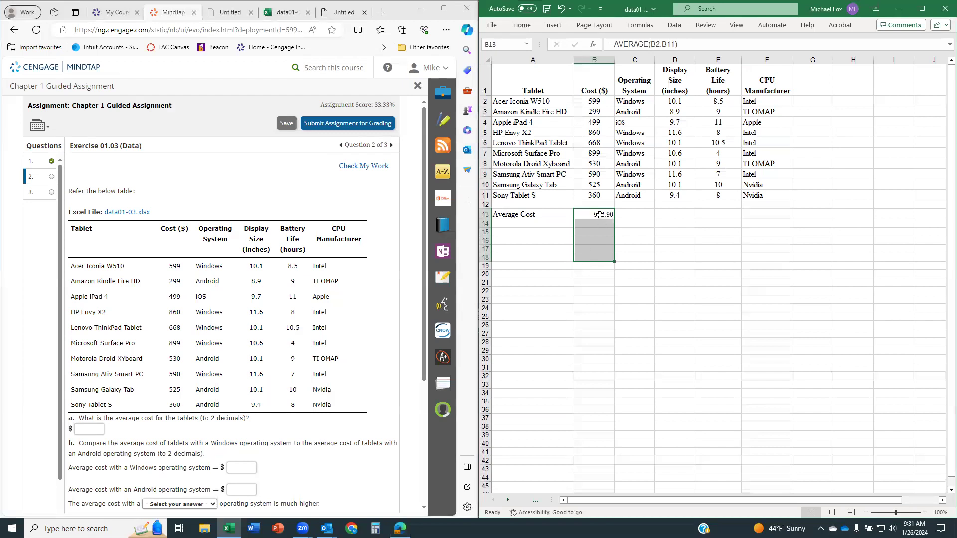
Step: Enter 582.90 as the answer to part a, the average cost for the tablets, in the assignment
click(96, 428)
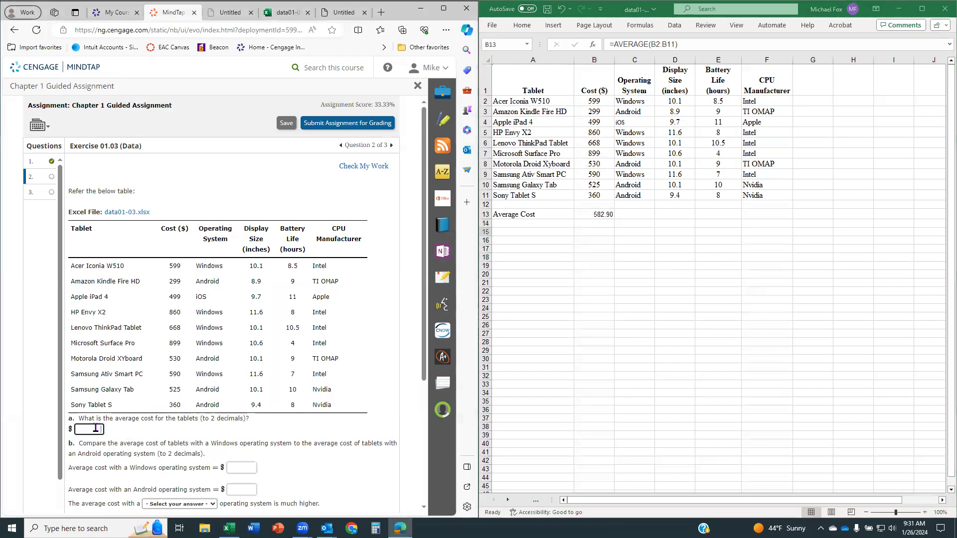
text(582.90)
click(151, 430)
scroll(202, 426, down, 1)
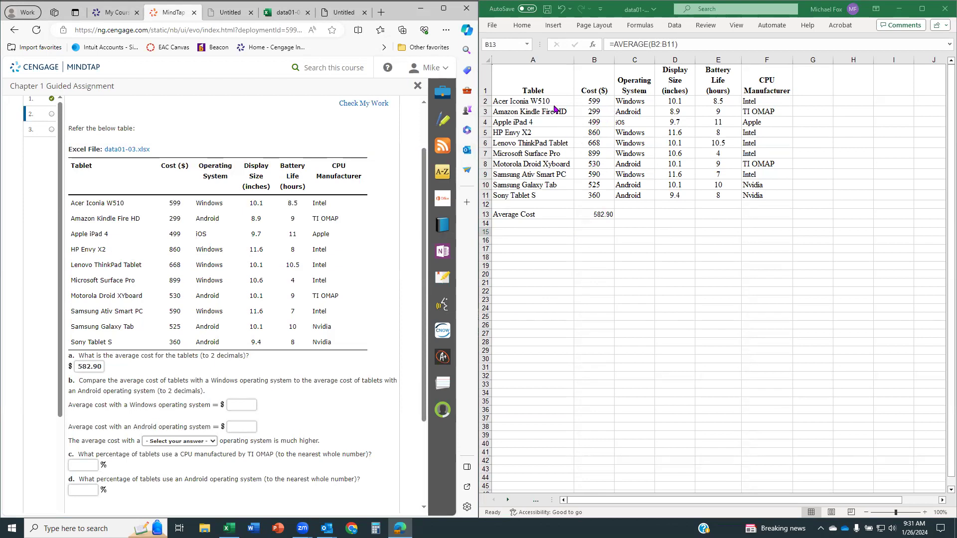
Step: Sort the tablet table A1:F11 in the Excel sheet by Operating System from A to Z, with headers
drag(544, 88, 749, 199)
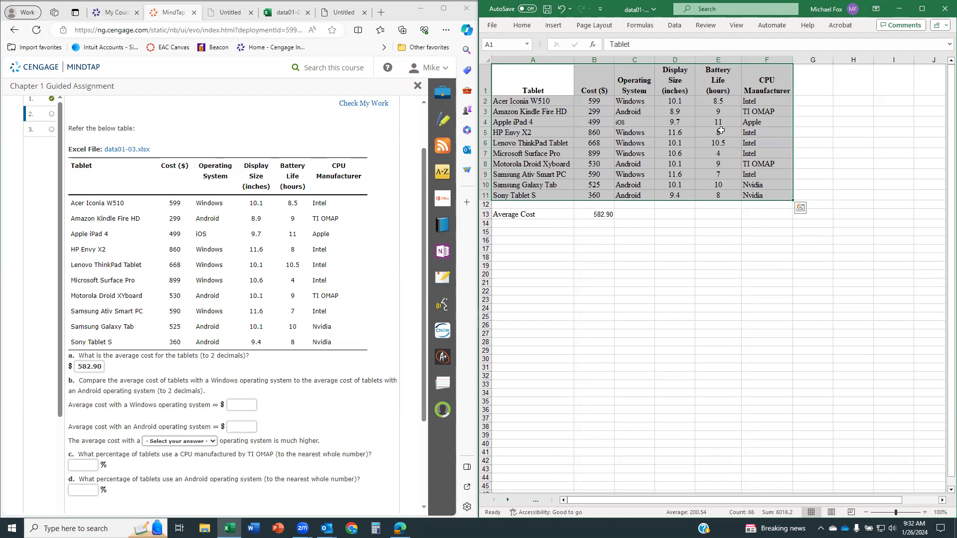
click(675, 25)
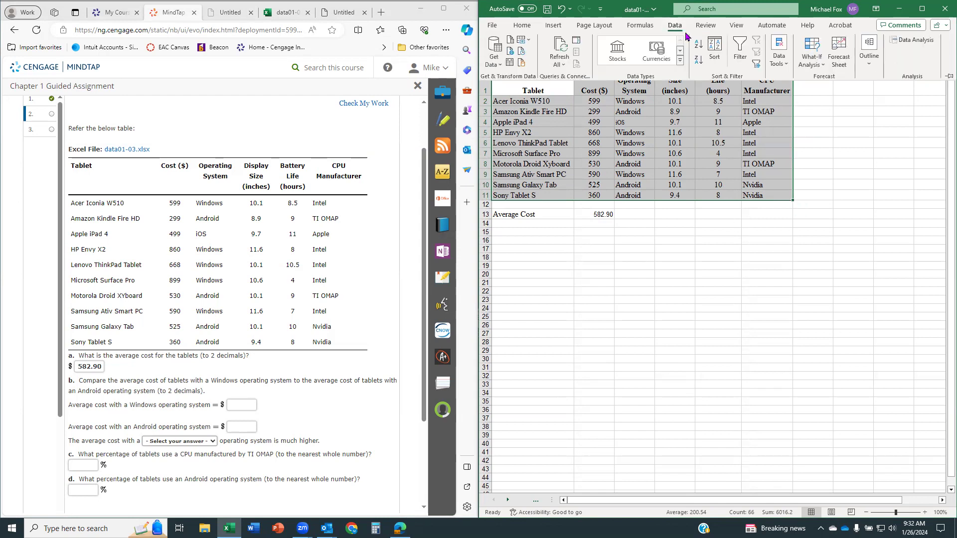
click(716, 55)
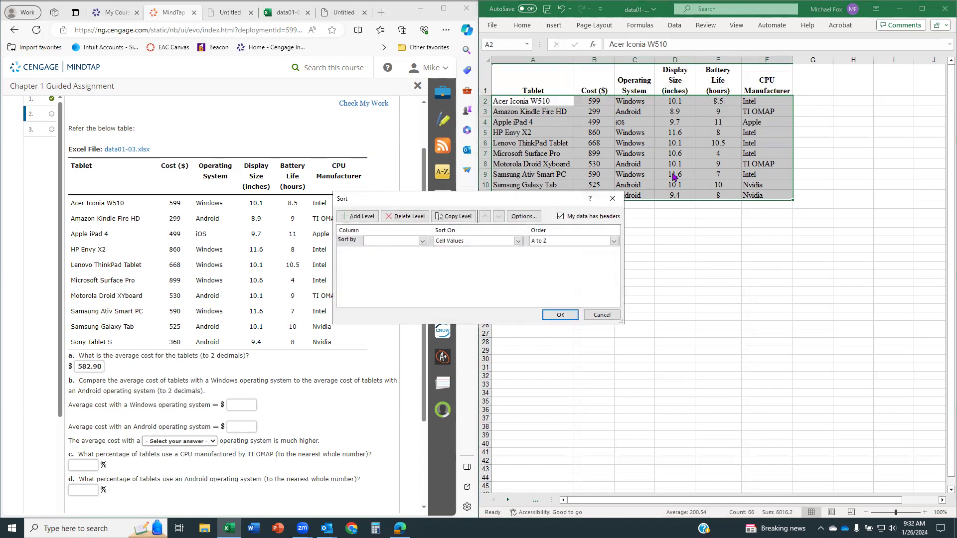
click(422, 241)
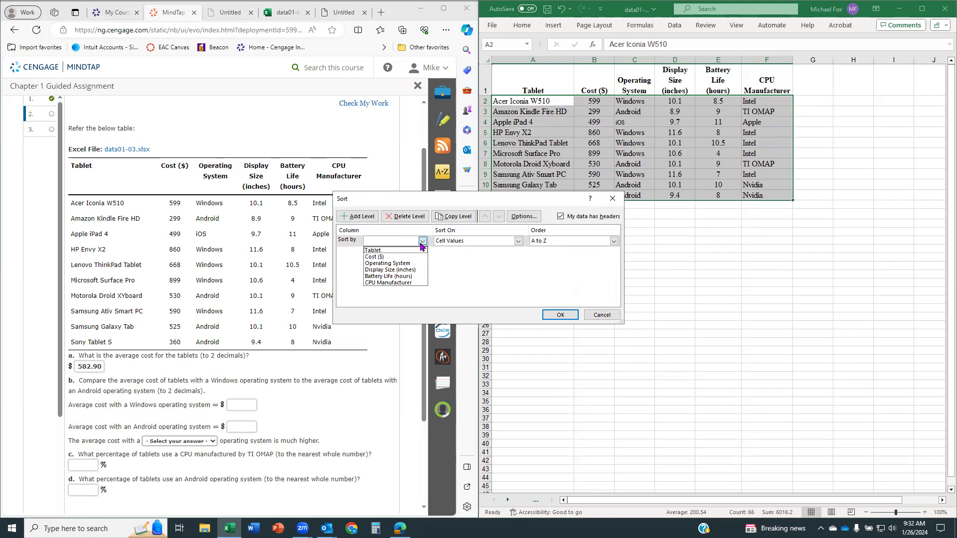
click(398, 259)
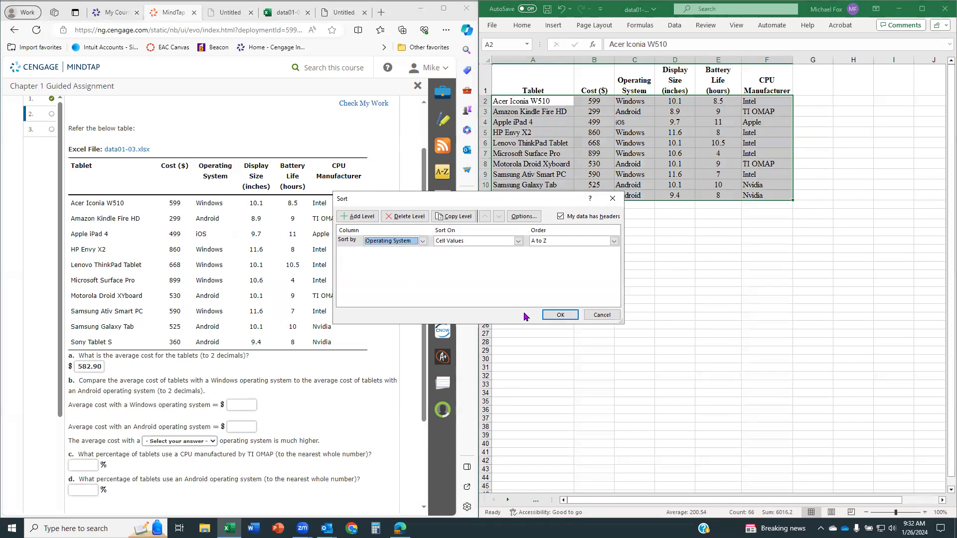
click(560, 314)
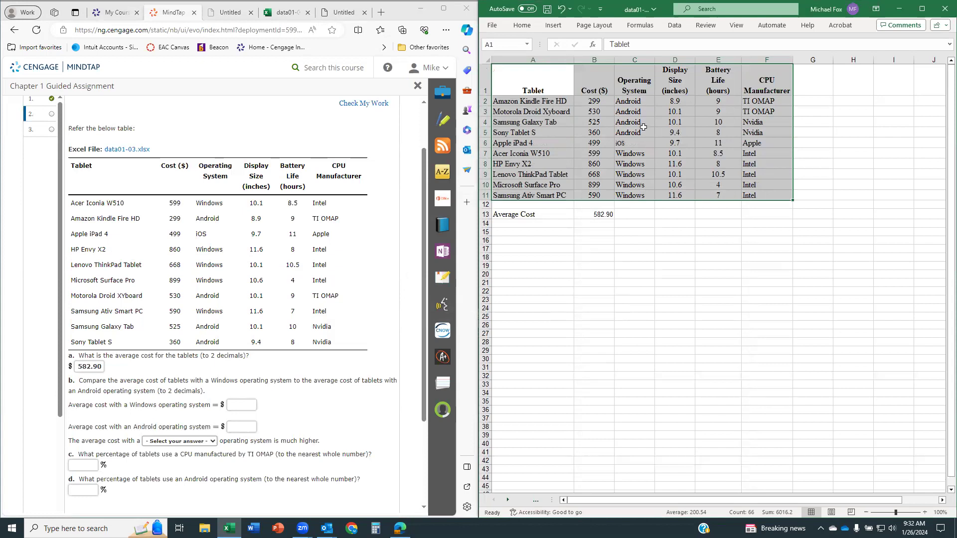
Step: Label cell A14 "Average Cost Windows" and calculate the average of B7:B11 in B14
click(532, 227)
text(Average Cost)
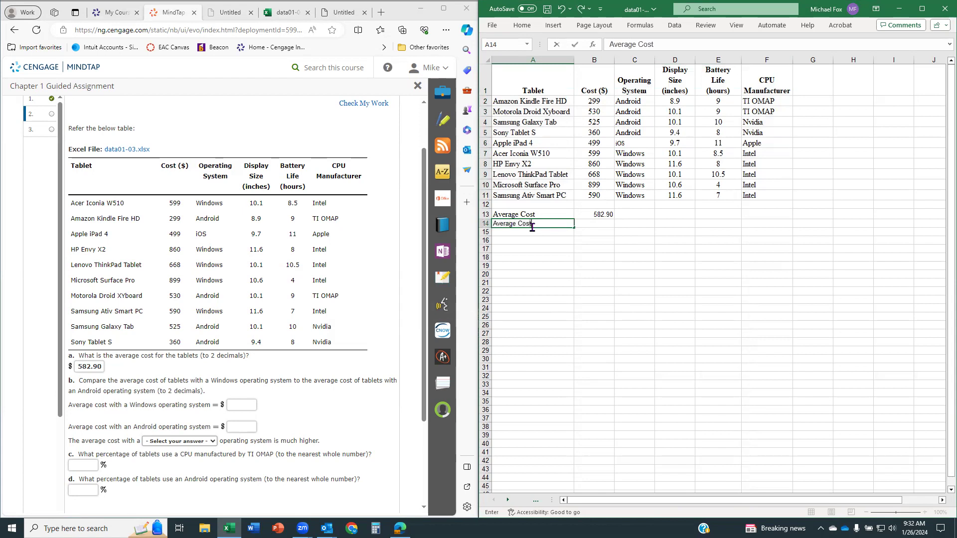
text( Windows)
key(Tab)
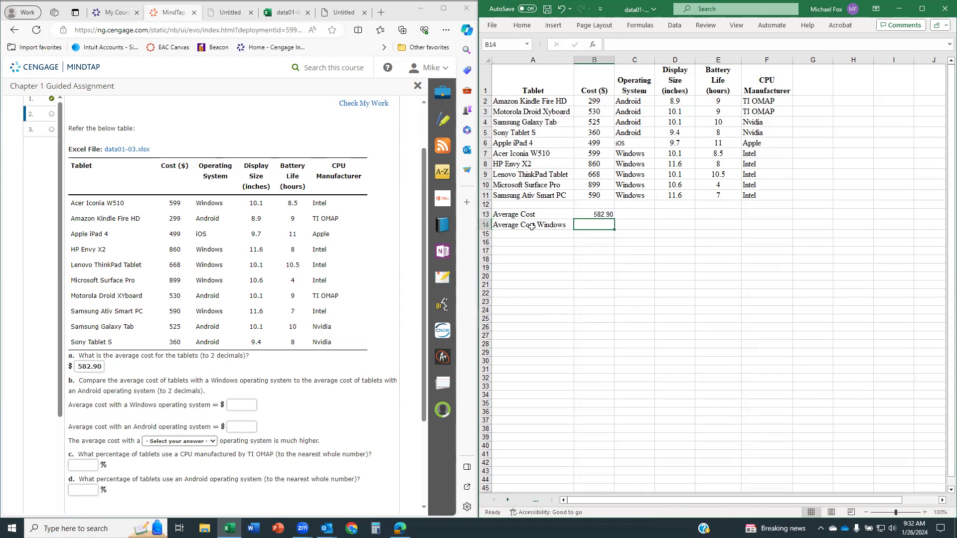
text(=)
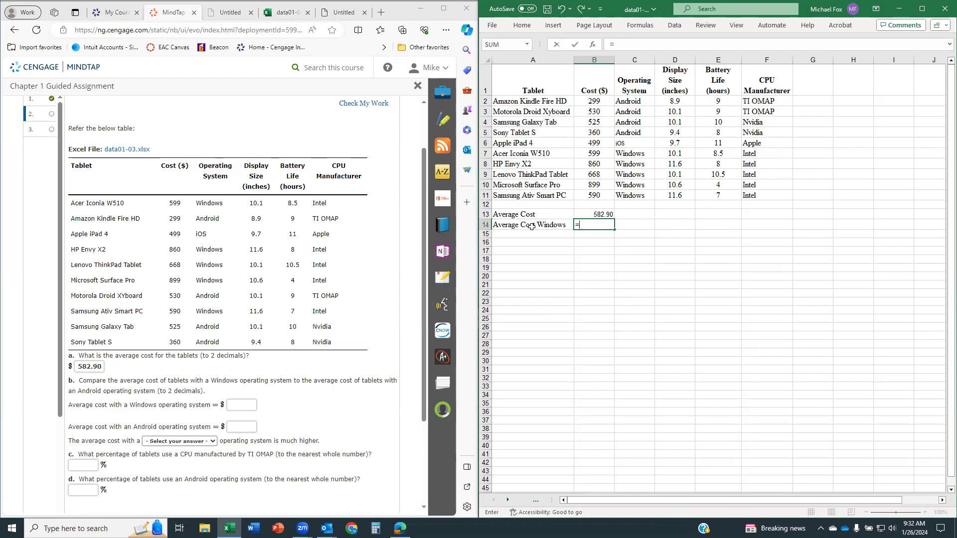
text(average()
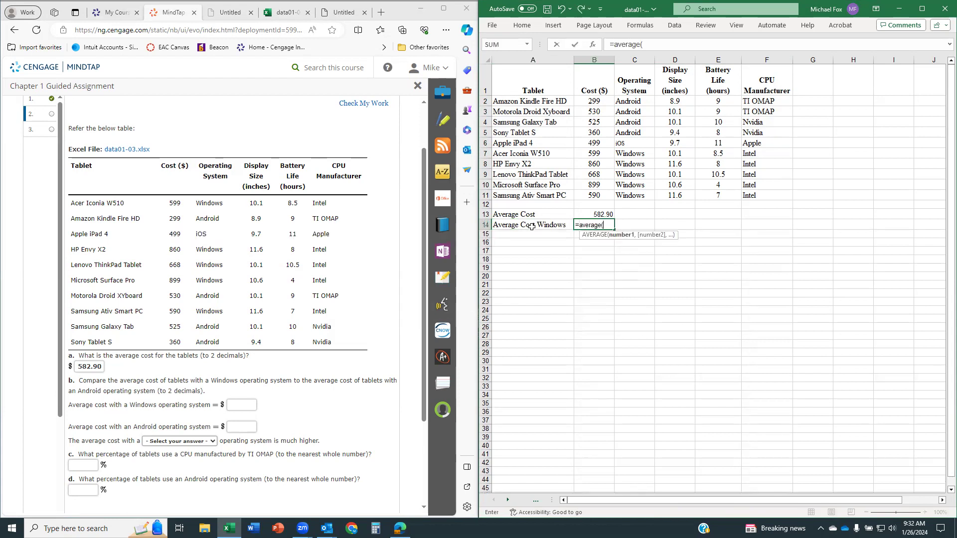
drag(595, 155, 594, 196)
text())
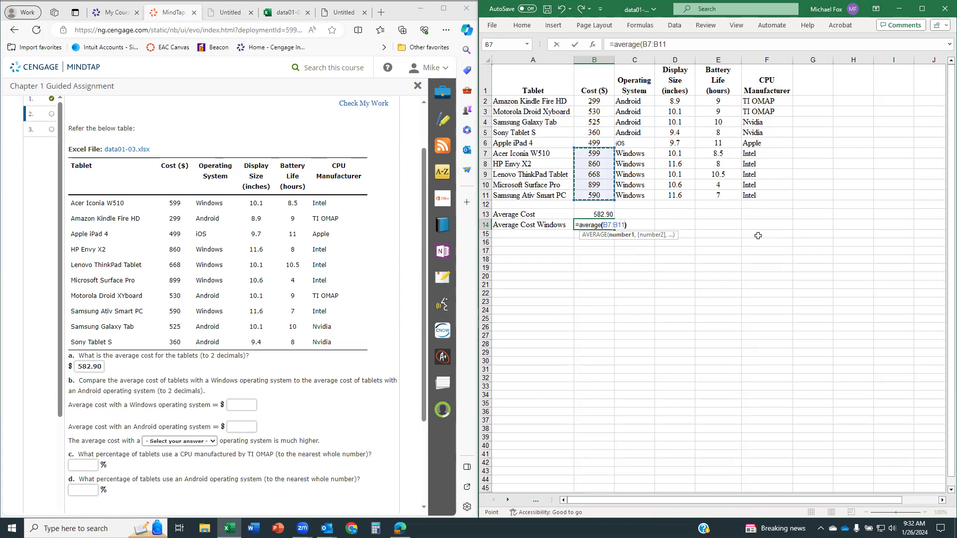
key(Return)
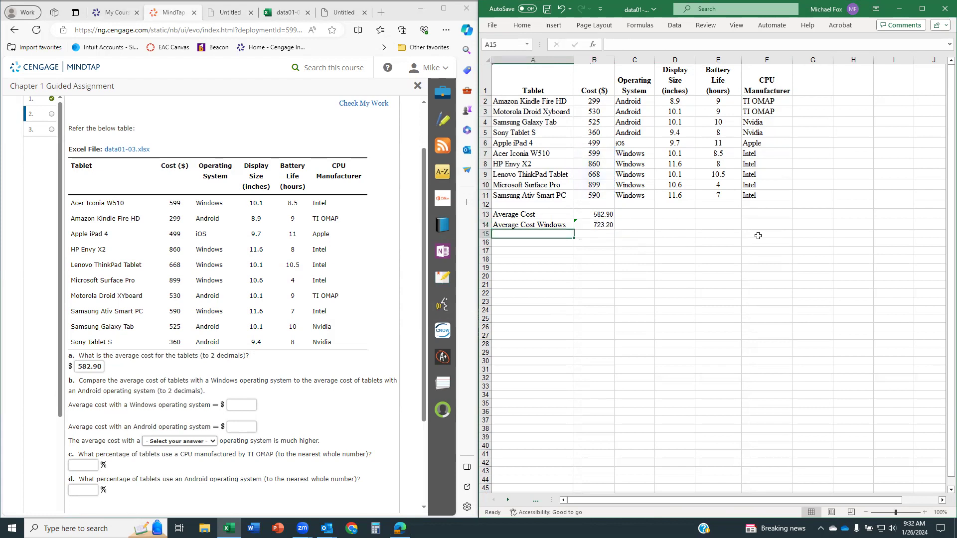
Step: Label cell A15 "Average Cost Android" and calculate the average of B2:B5 in B15
text(Average Cos)
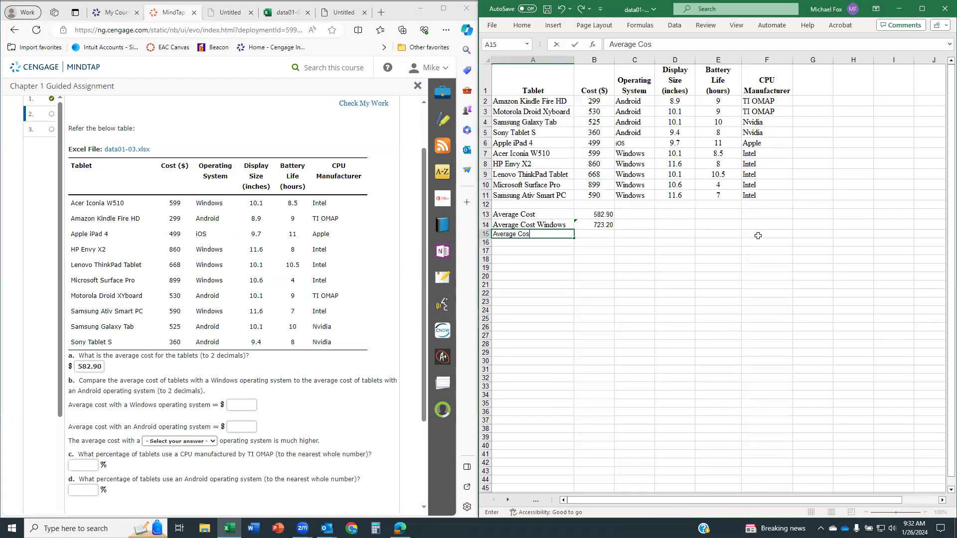
text(t Android)
key(Tab)
text(=average)
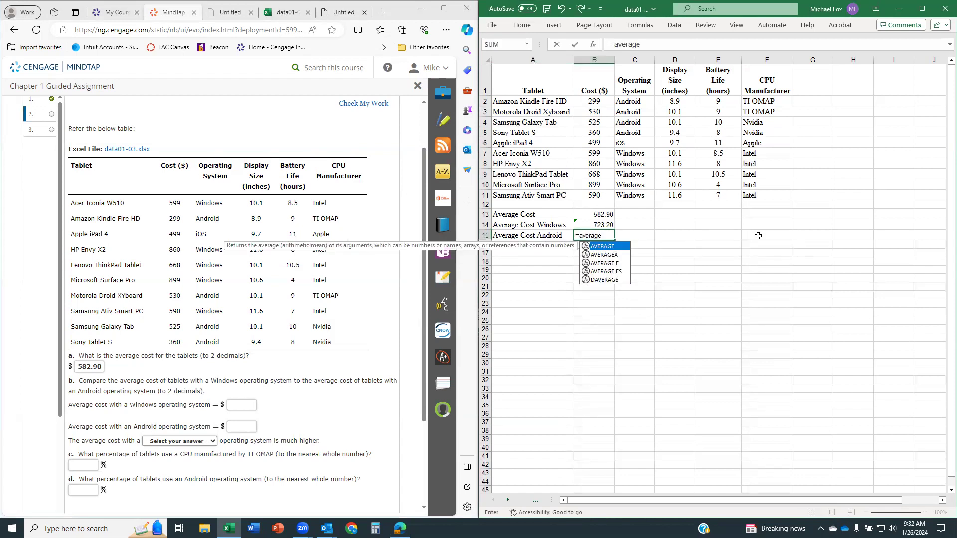
text(()
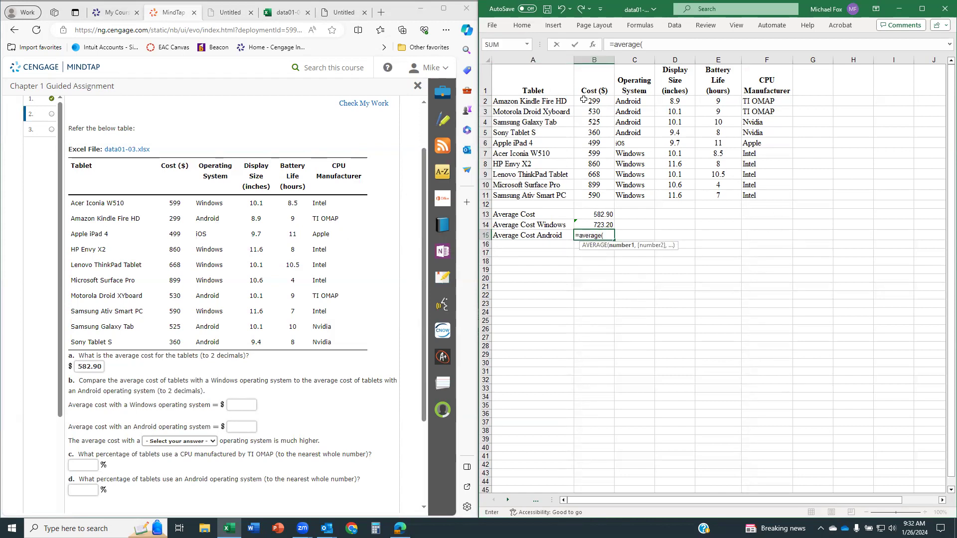
drag(583, 99, 582, 130)
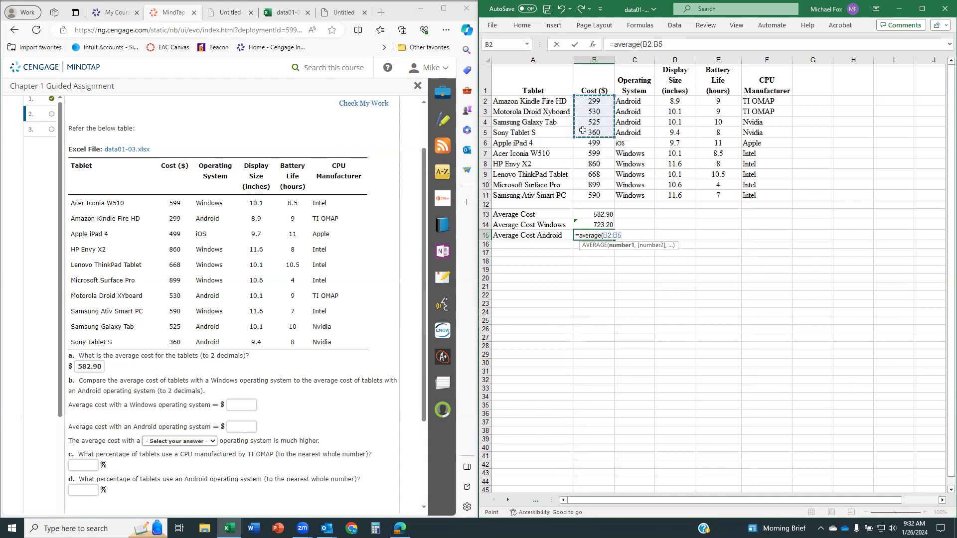
text())
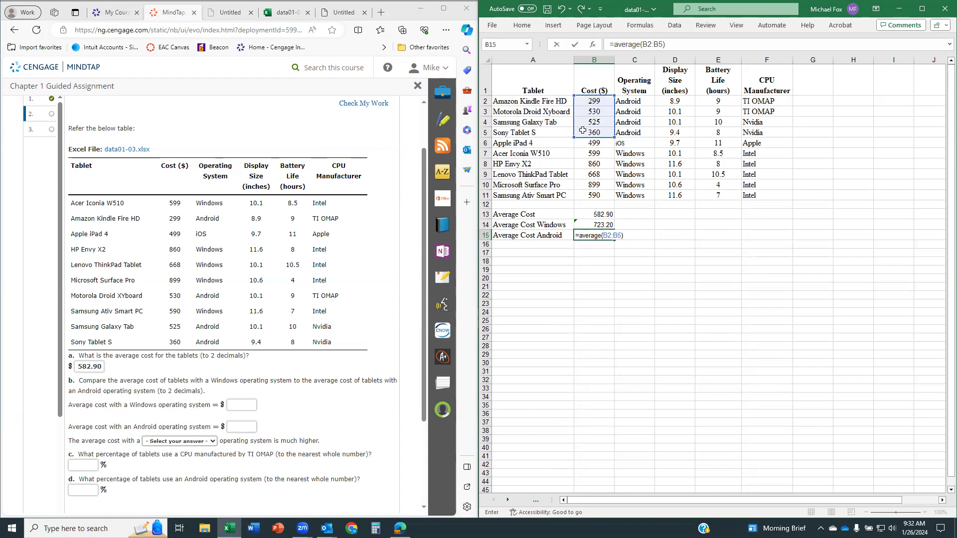
key(Return)
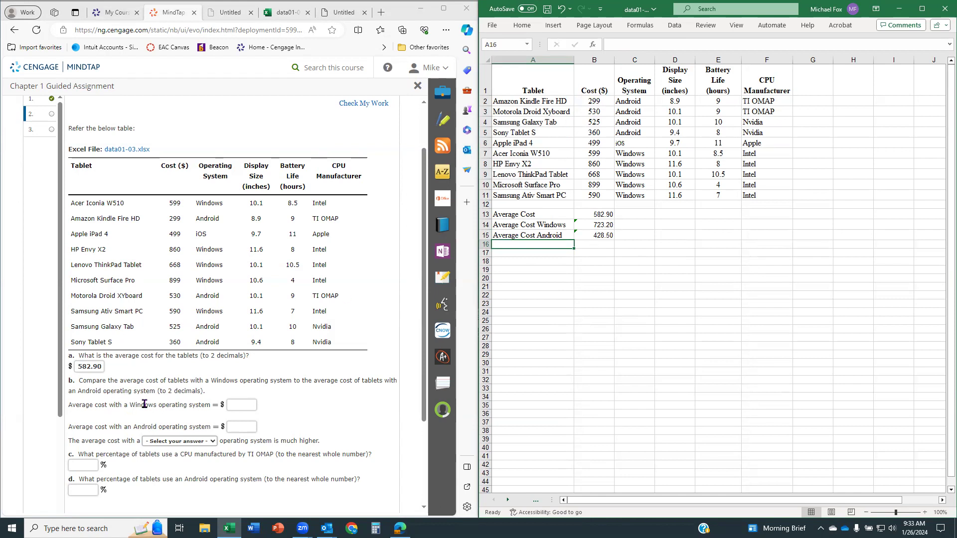
Step: Answer part b in the assignment with 723.20 for Windows, 428.50 for Android, and Windows as the operating system with the much higher cost
click(235, 404)
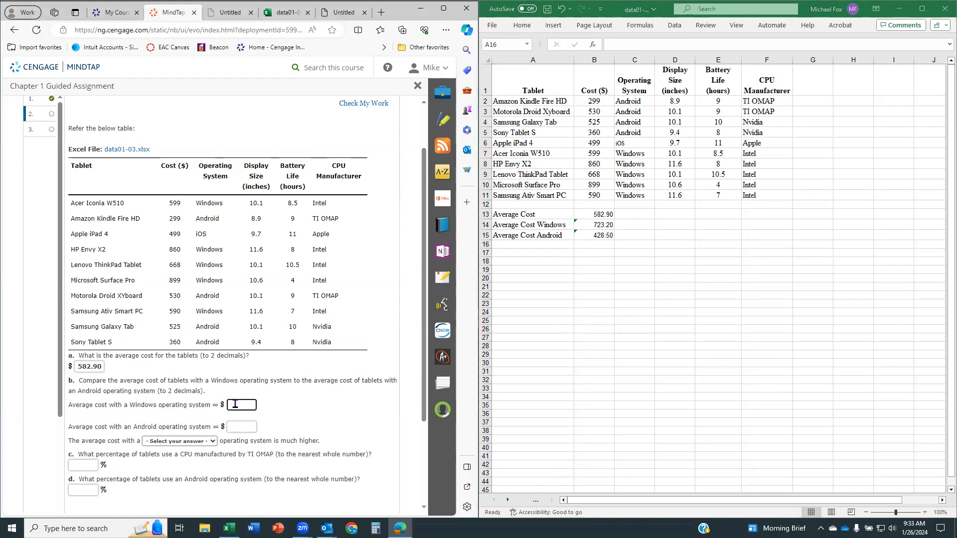
text(723.20)
click(241, 426)
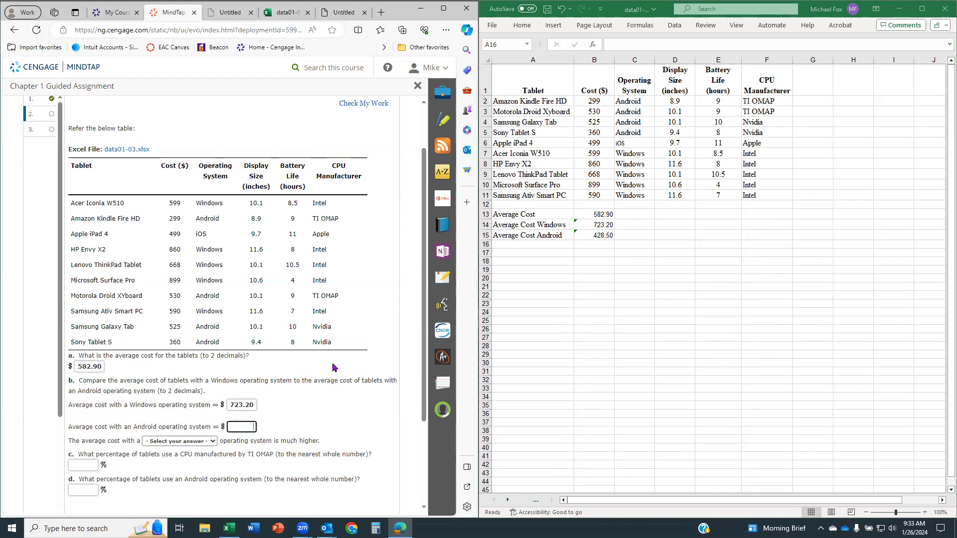
text(428.50)
click(313, 395)
click(188, 441)
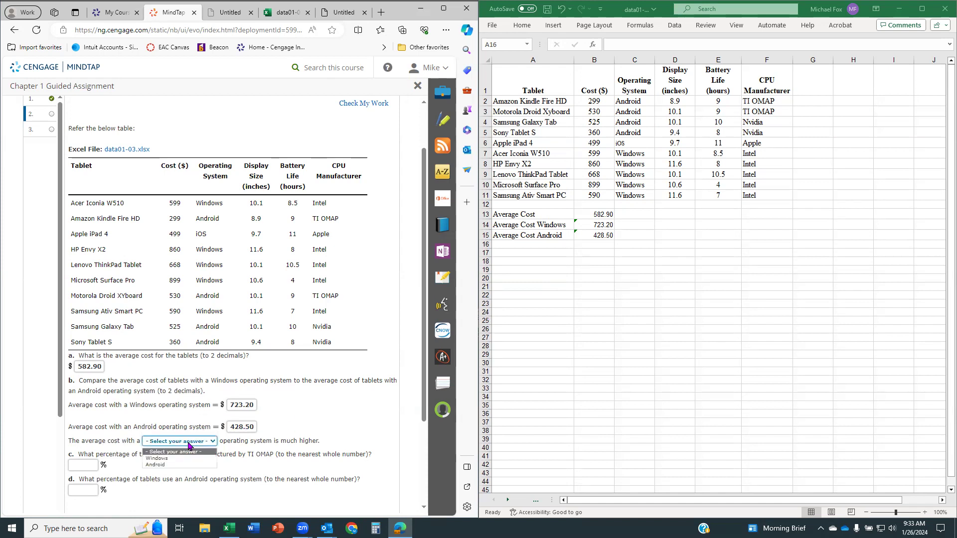
click(193, 458)
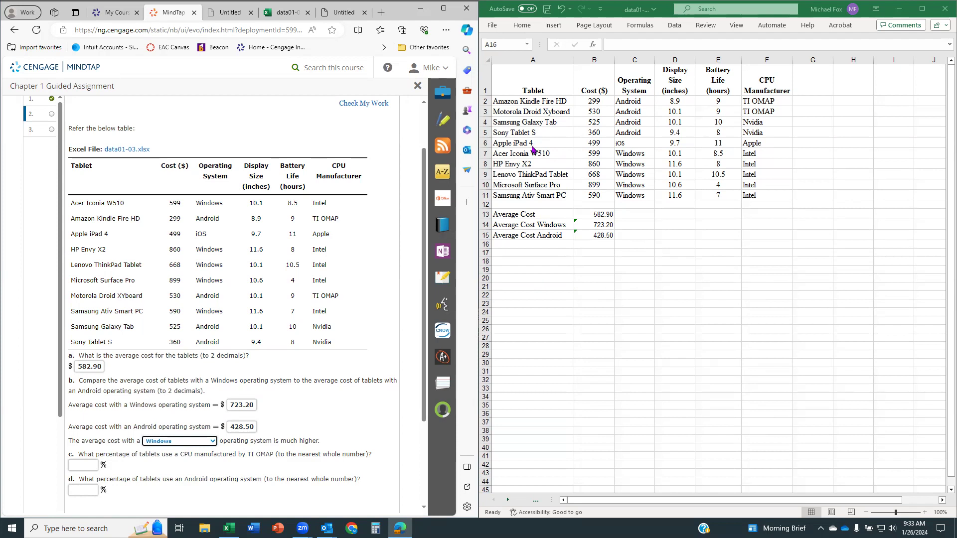
Step: Label cell A16 "n" in the Excel sheet and enter 10 in B16
click(513, 244)
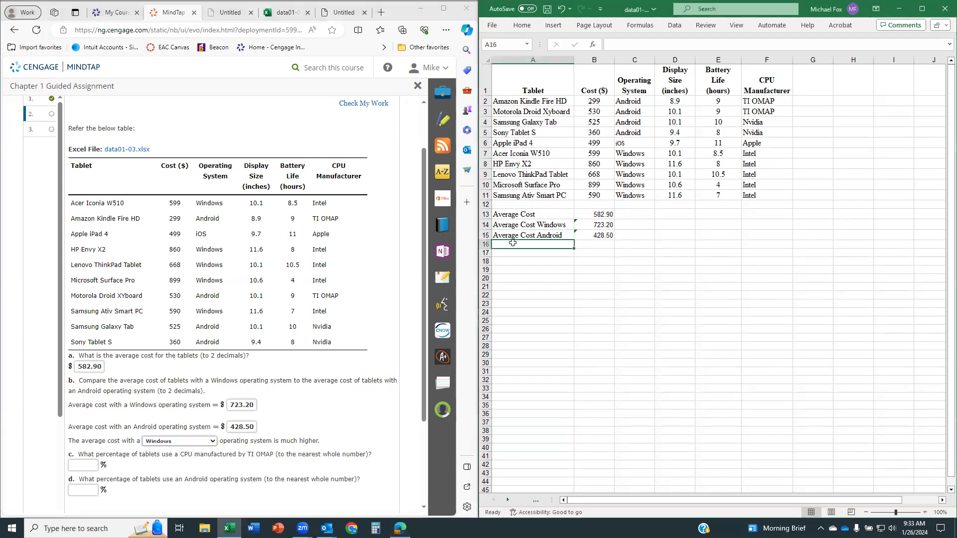
text(n)
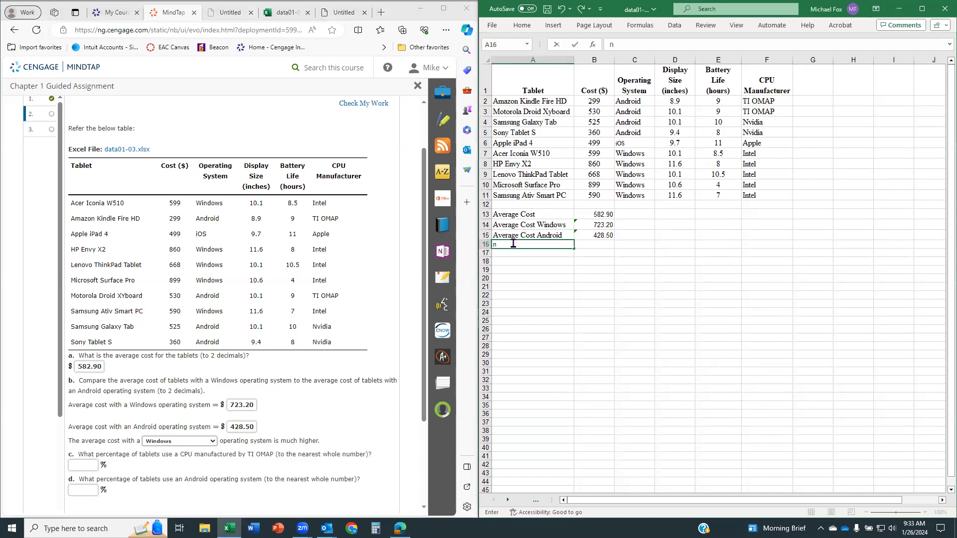
key(Tab)
text(10)
key(Return)
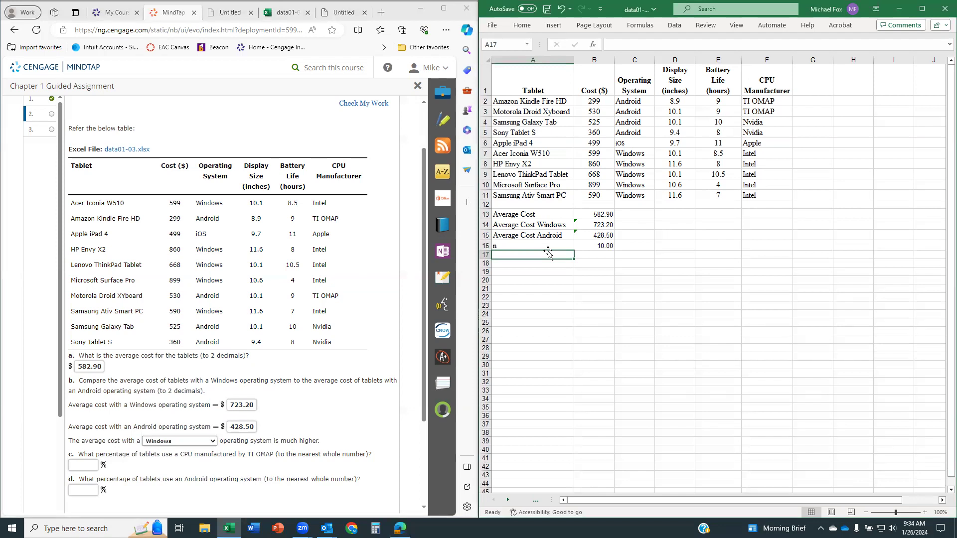
Step: Label cell A17 "Percent TI OMAP" and calculate 2 divided by B16 in B17
text(Percent)
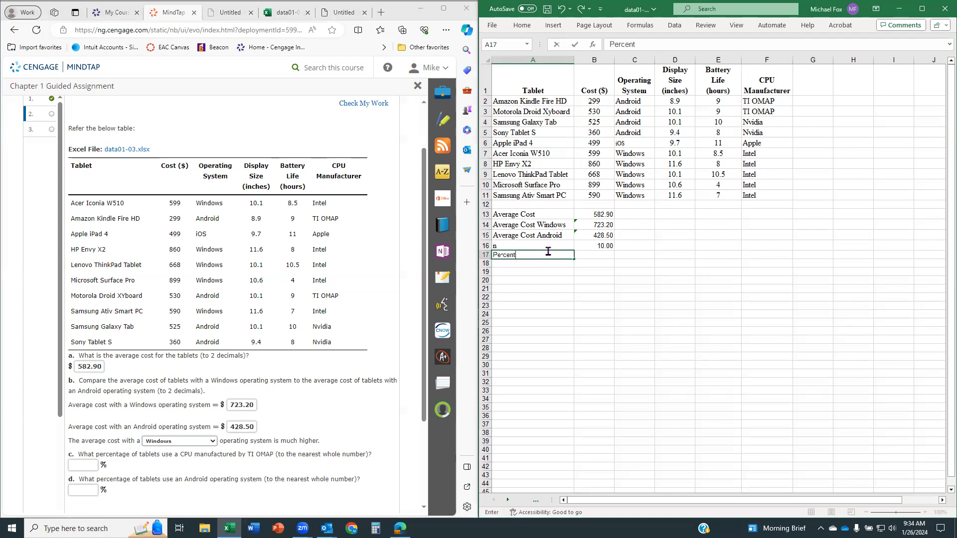
text( TI OMAP)
key(Tab)
text(=)
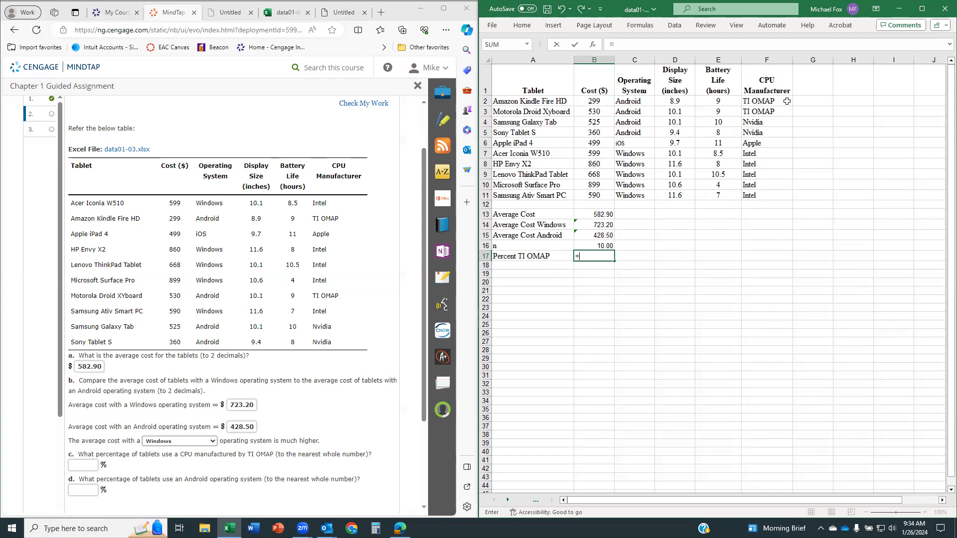
text(2/)
click(588, 244)
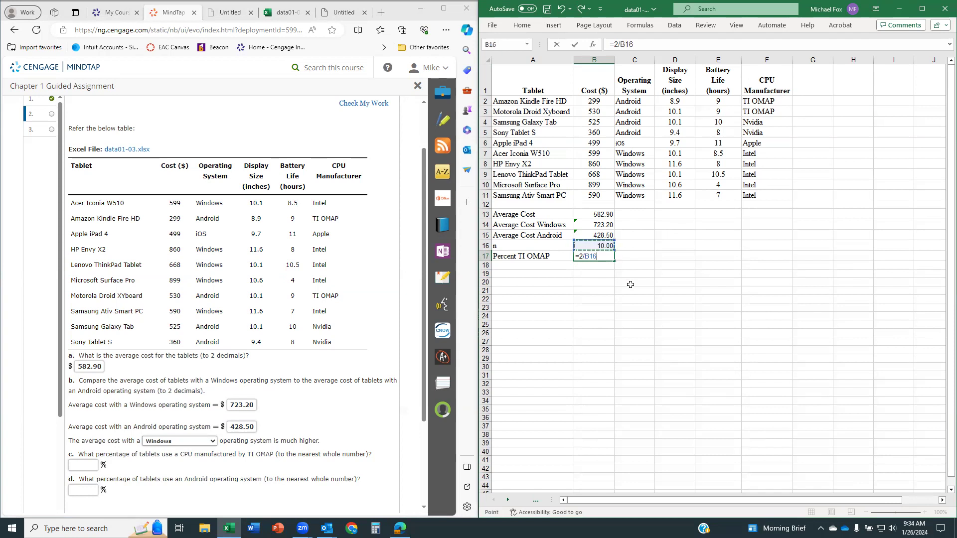
key(Return)
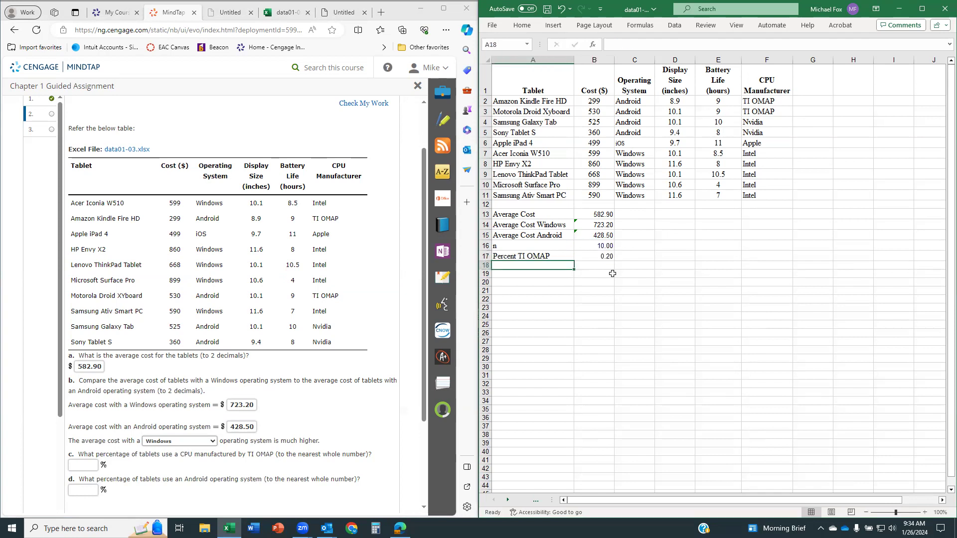
Step: Format B17:B18 as percentages and enter 20 as the answer to part c in the assignment
click(601, 256)
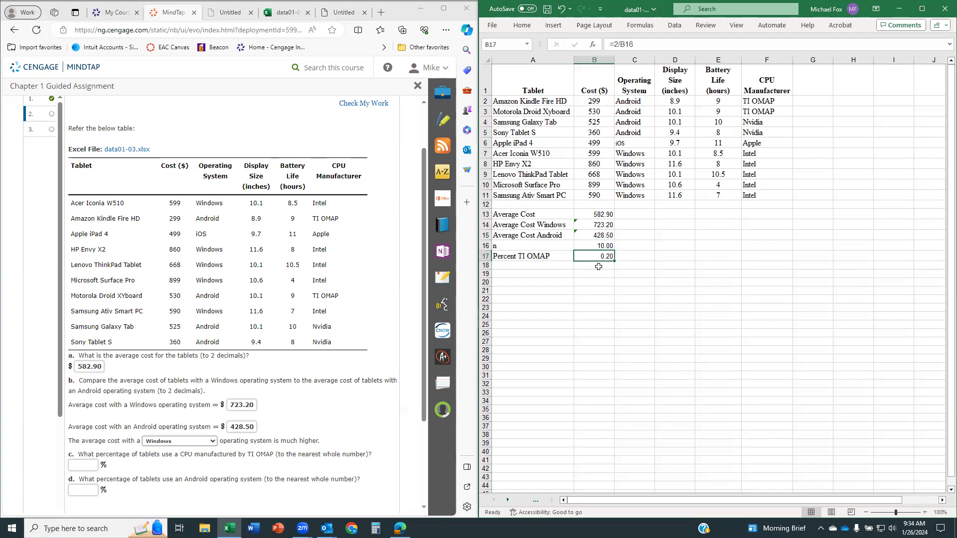
drag(599, 257, 599, 265)
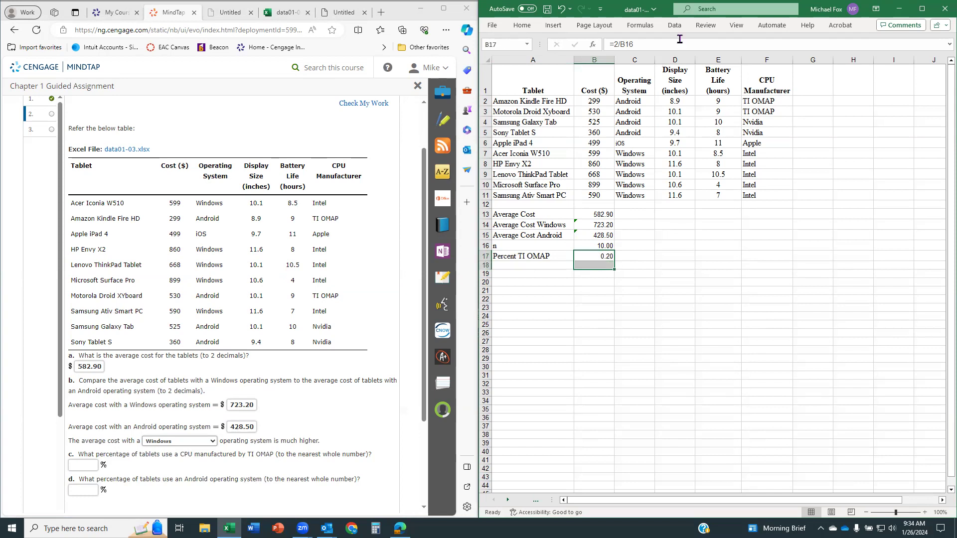
click(523, 29)
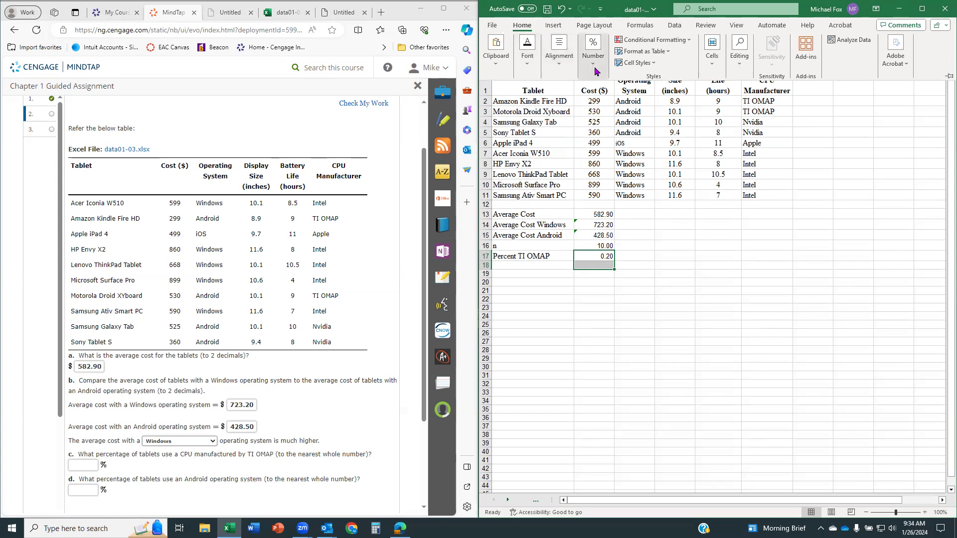
click(593, 50)
click(605, 108)
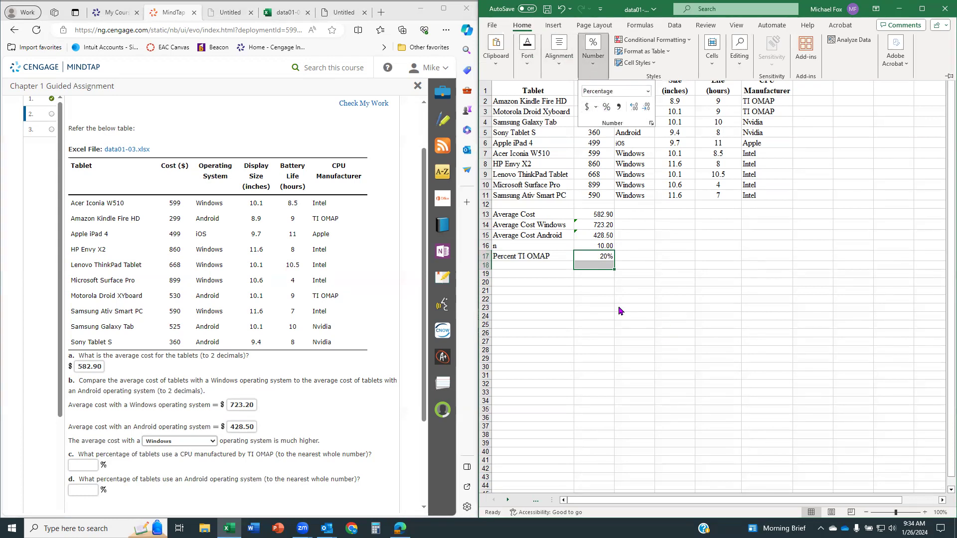
click(590, 288)
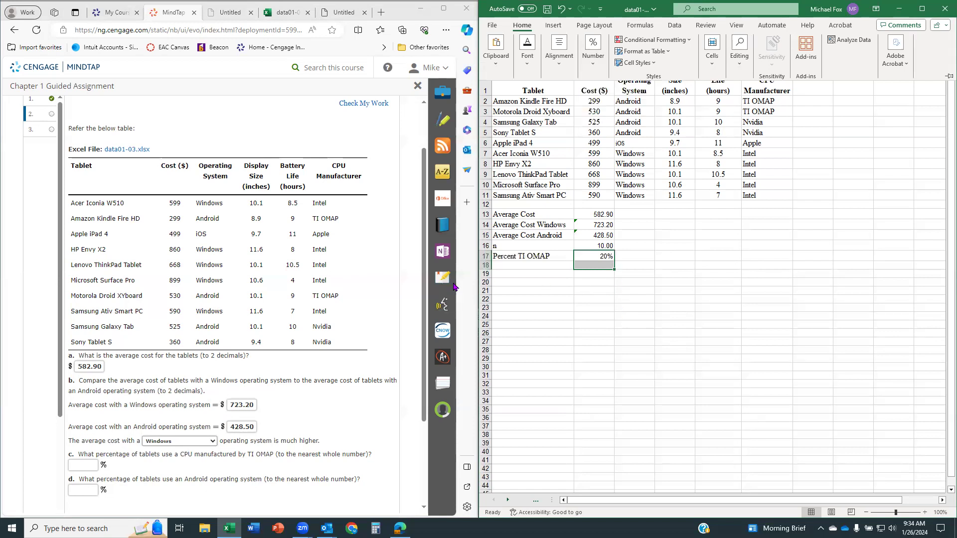
click(85, 464)
text(20)
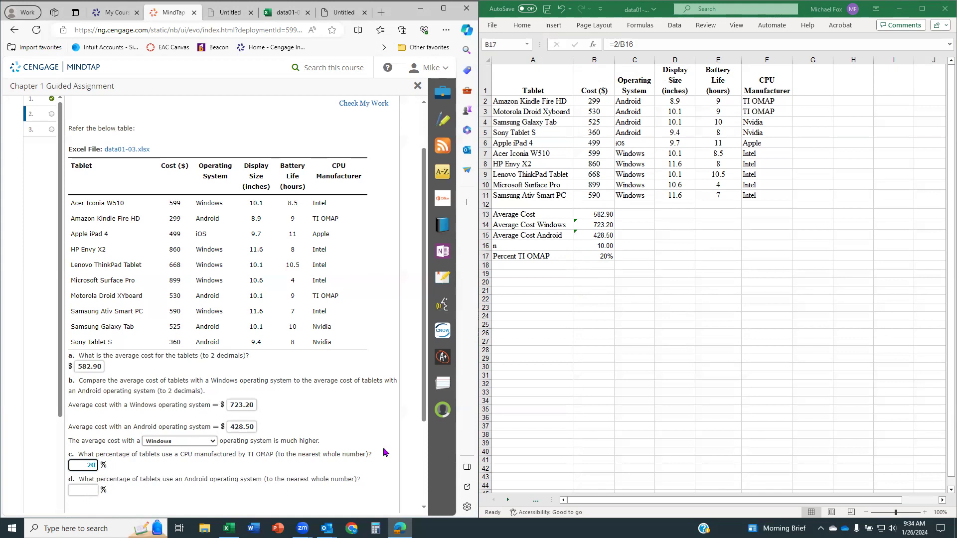
Step: Label cell A18 "Percent Android" in the Excel sheet and calculate 4 divided by B16 in B18
click(504, 265)
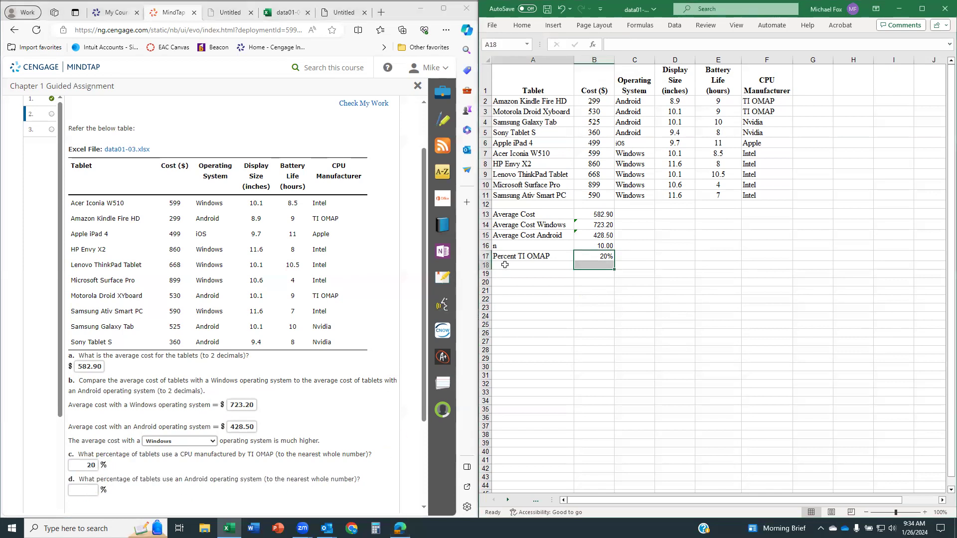
text(Percent )
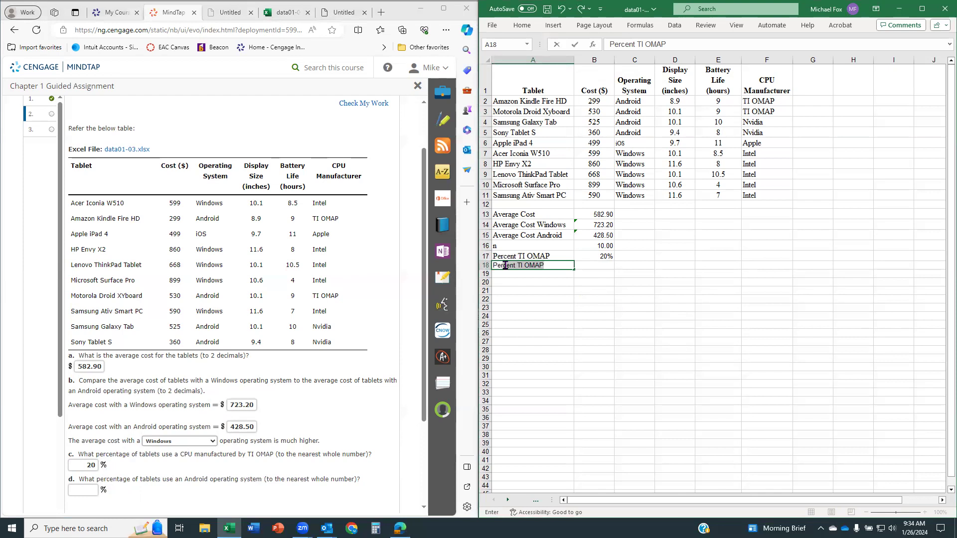
text(Android)
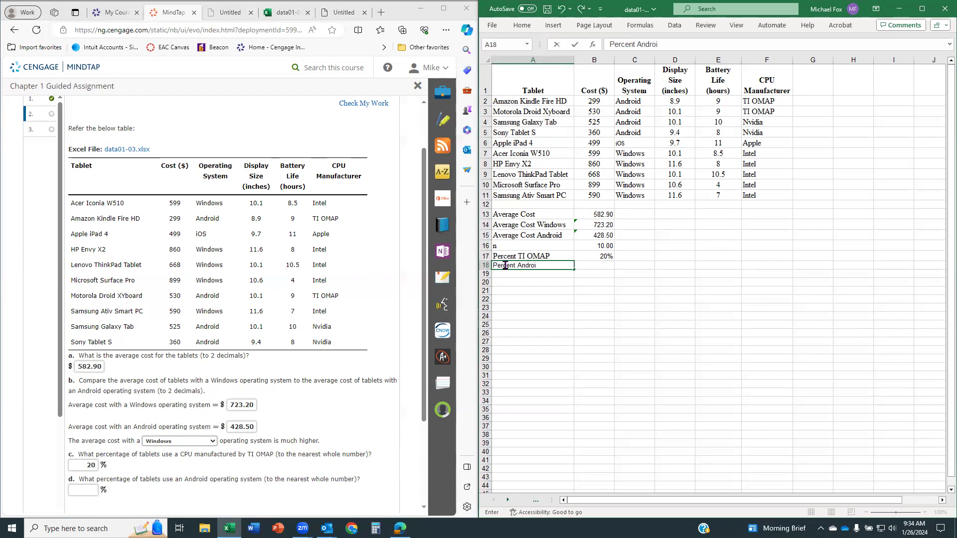
key(Tab)
text(=)
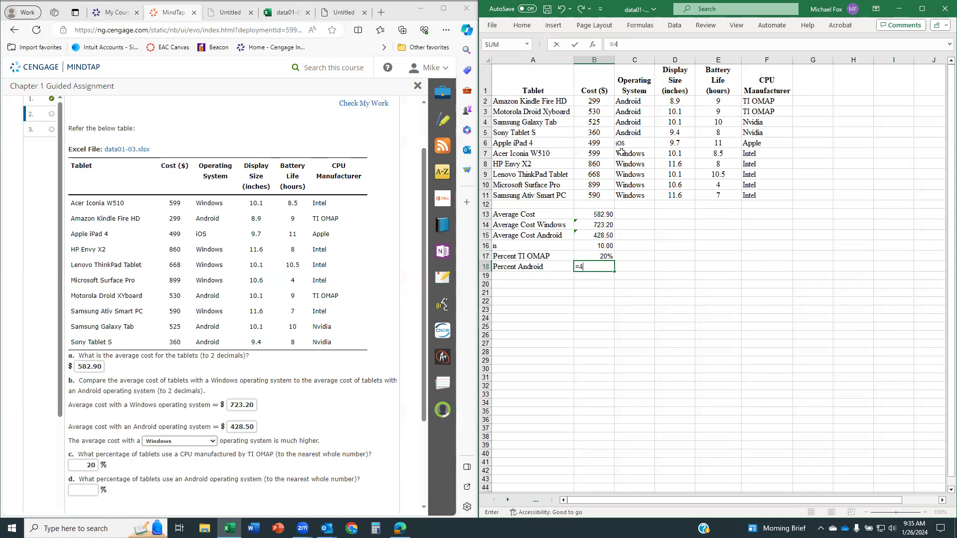
text(4/)
click(598, 248)
key(Return)
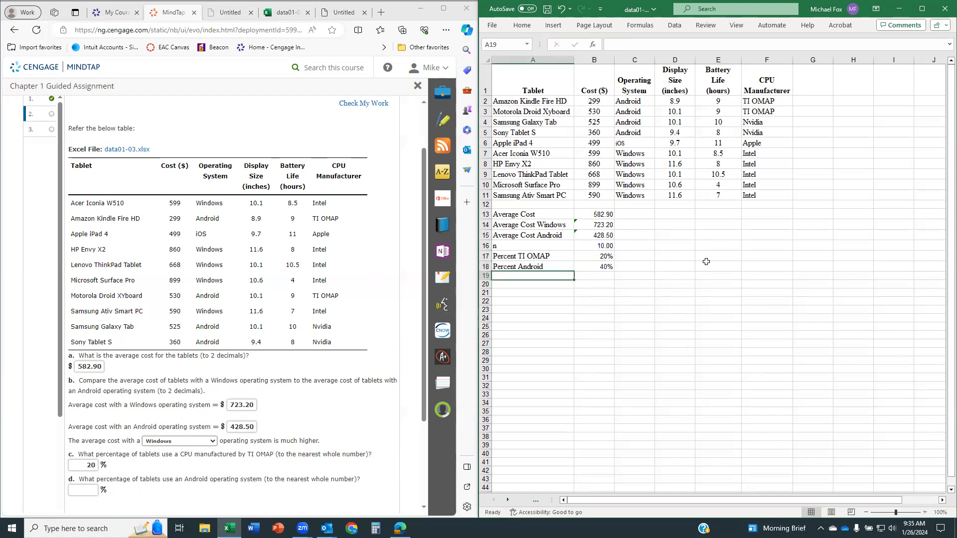
Step: Enter 40 as the answer to part d in the assignment and have the work on Exercise 01.03 checked
click(90, 488)
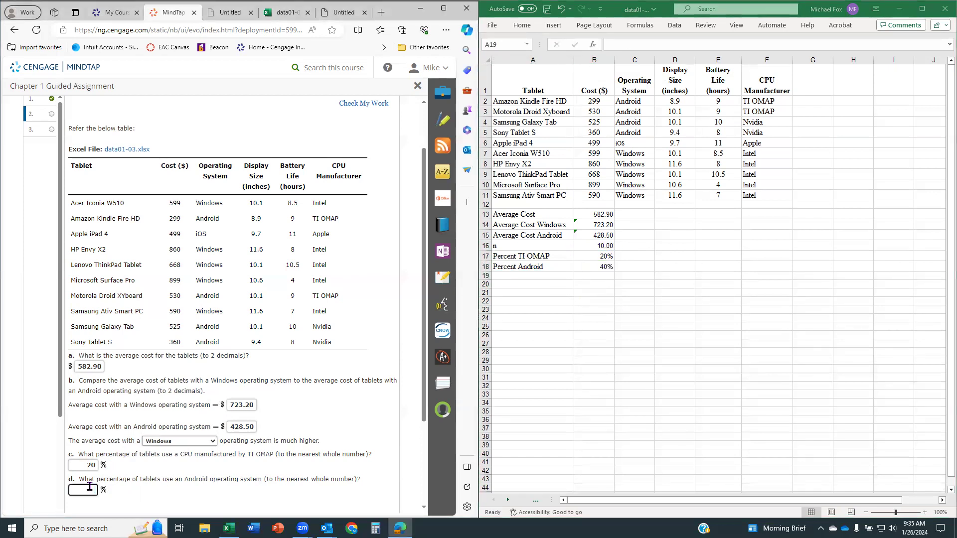
text(40)
scroll(312, 344, down, 3)
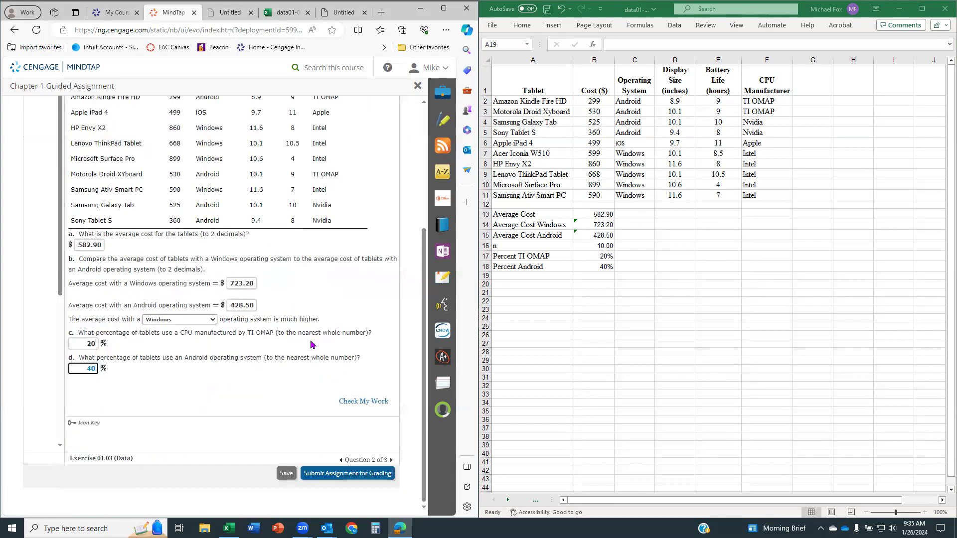
click(366, 406)
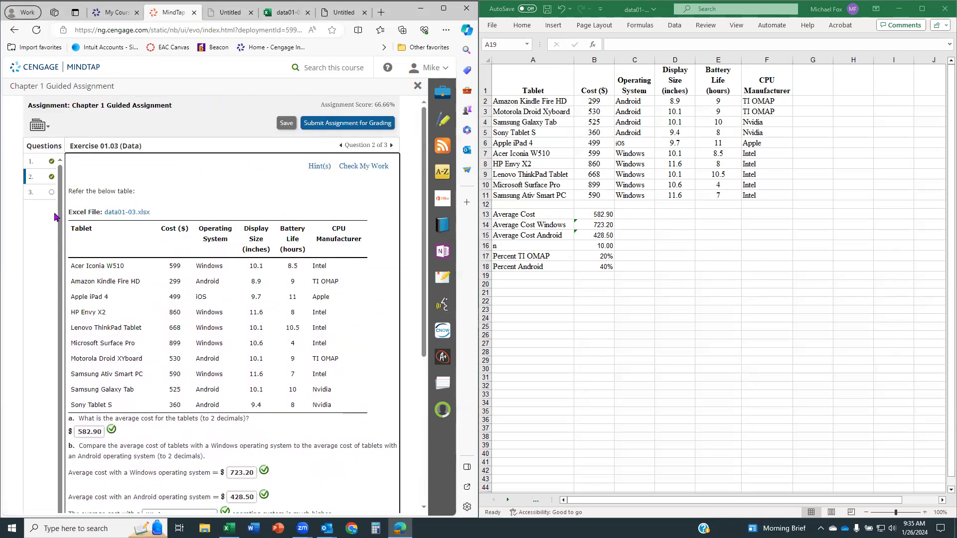
Step: Open question 3 of the assignment, and in the Excel sheet label A23 "n" with 1021 in B23
click(32, 194)
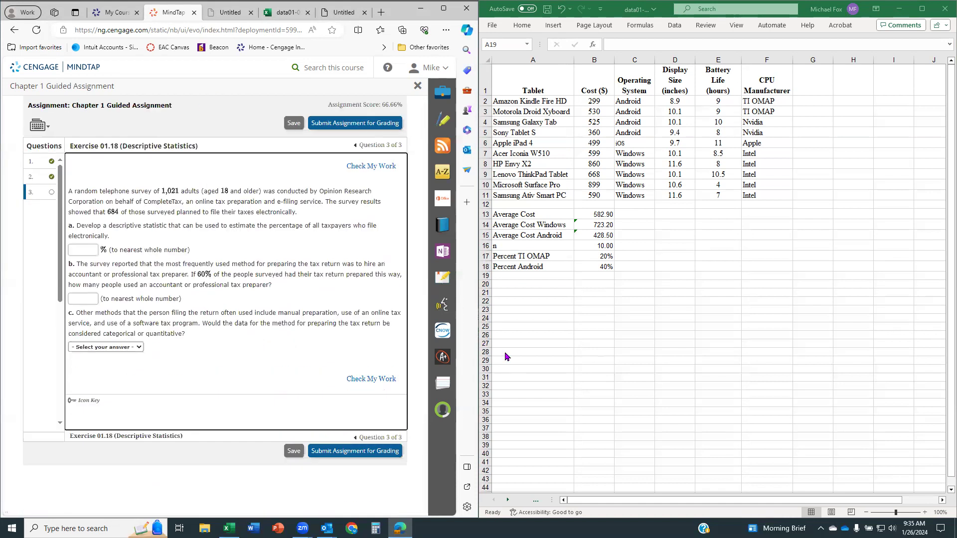
scroll(624, 331, down, 7)
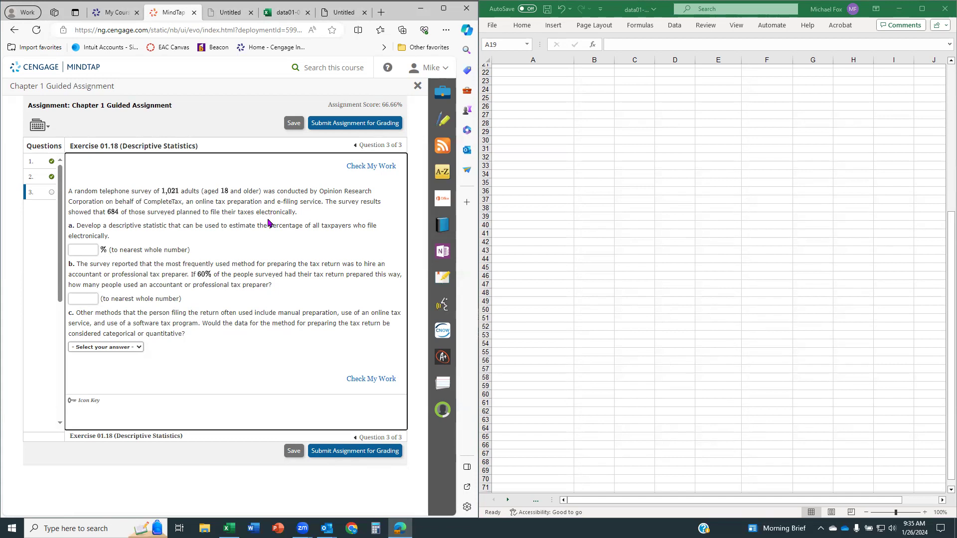
click(524, 84)
click(522, 81)
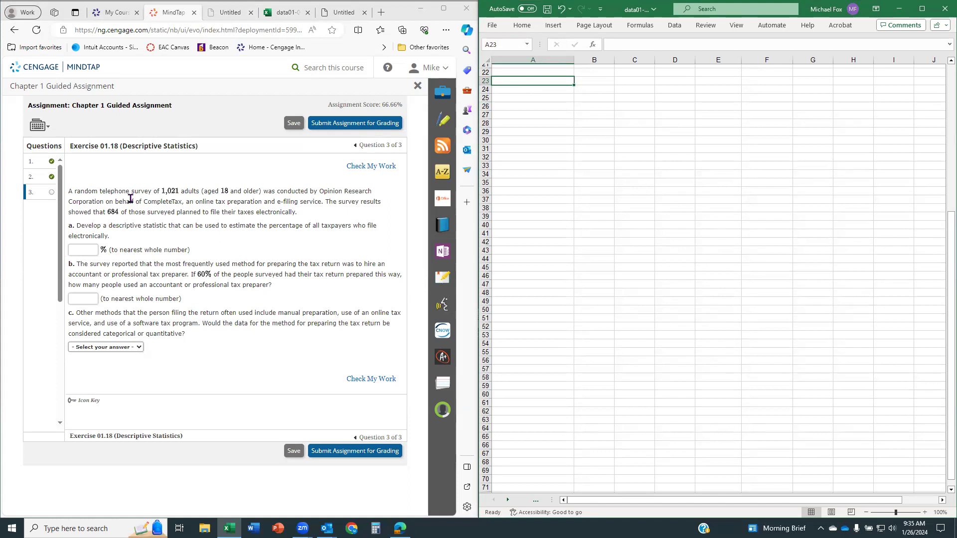
text(n)
key(Tab)
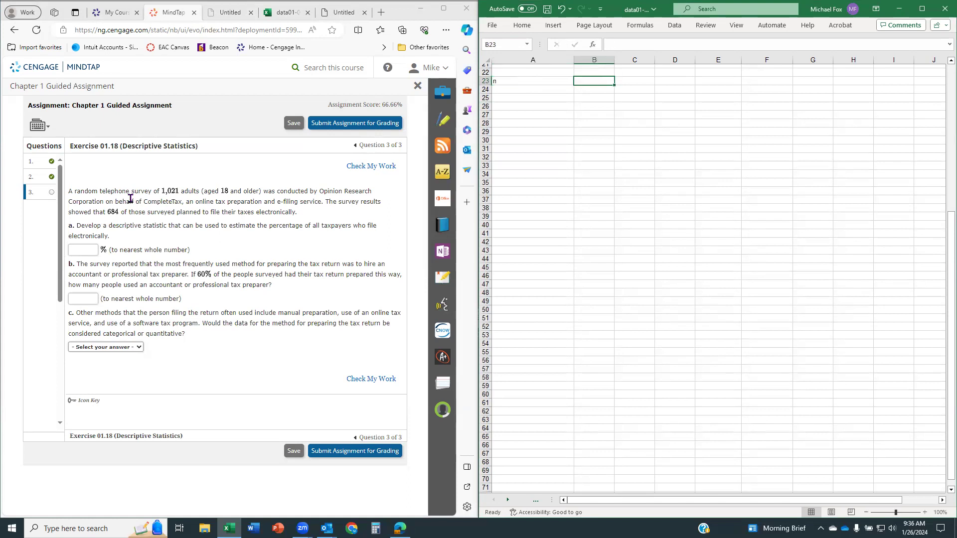
text(1021)
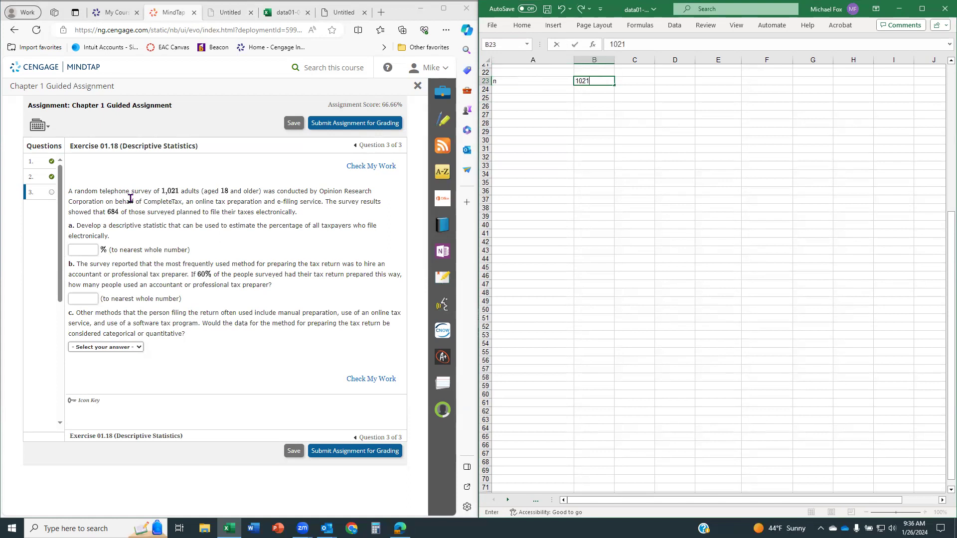
key(Return)
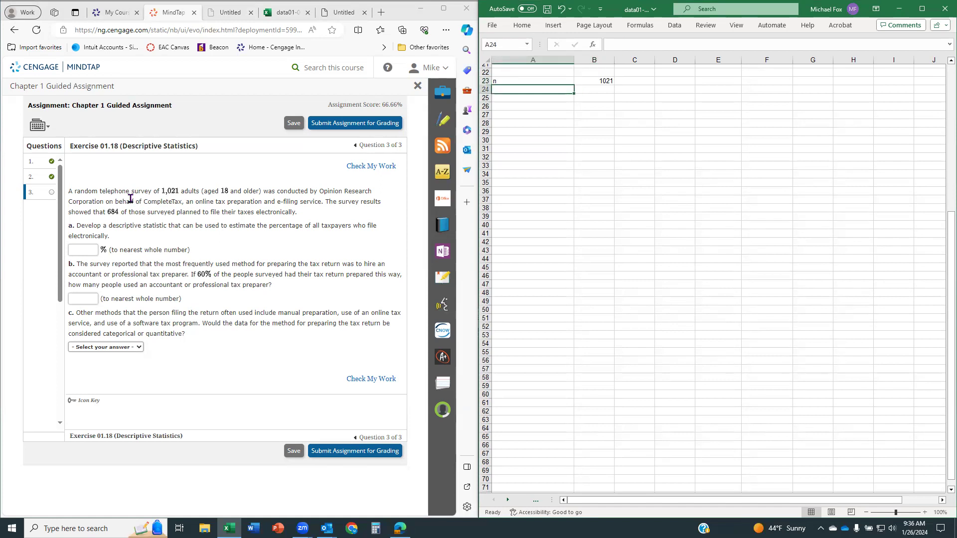
Step: Label cell A24 "s(electronically)" in the Excel sheet and enter 684 in B24
text(s()
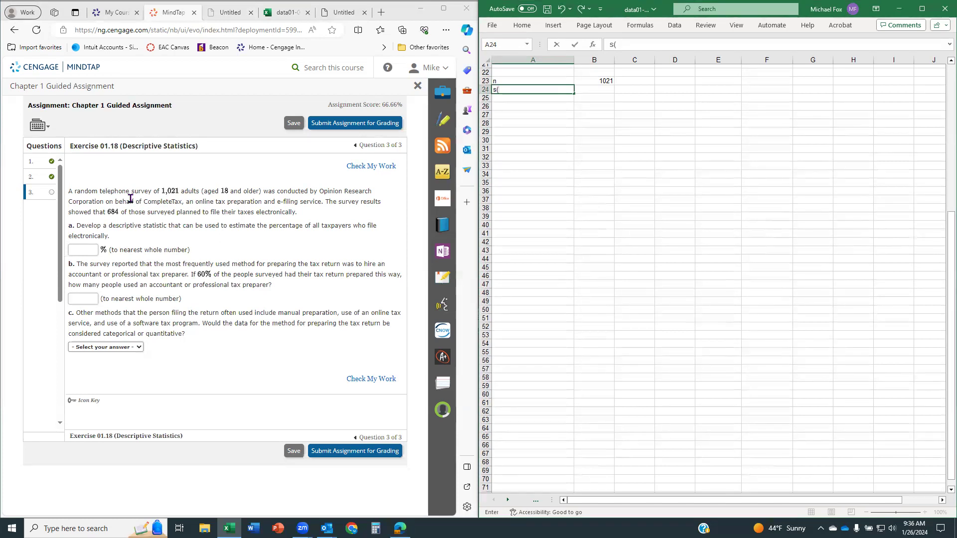
text(electronically))
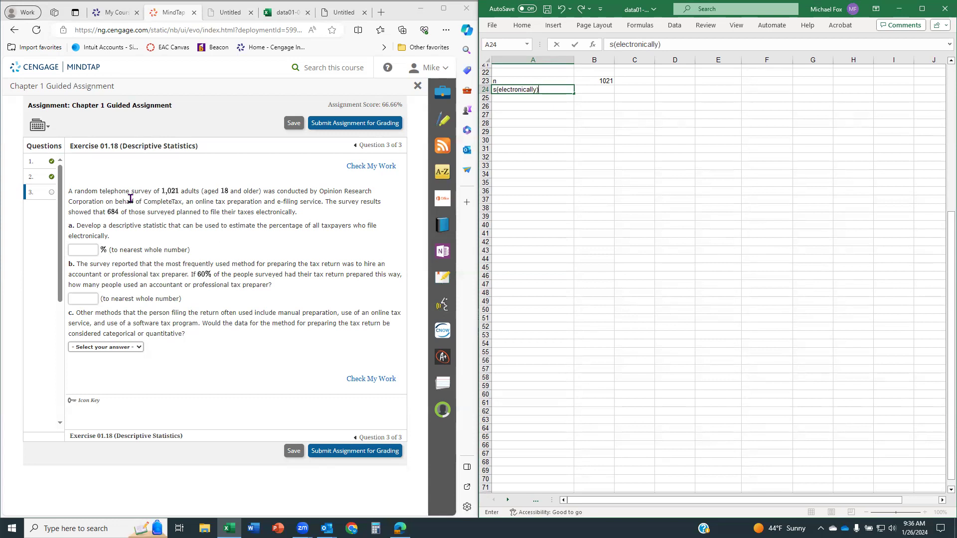
key(Tab)
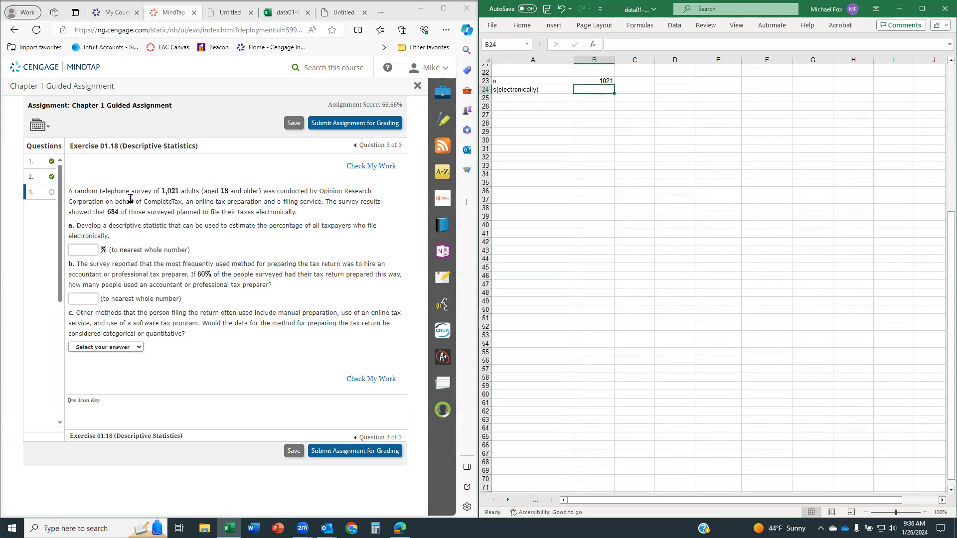
text(684)
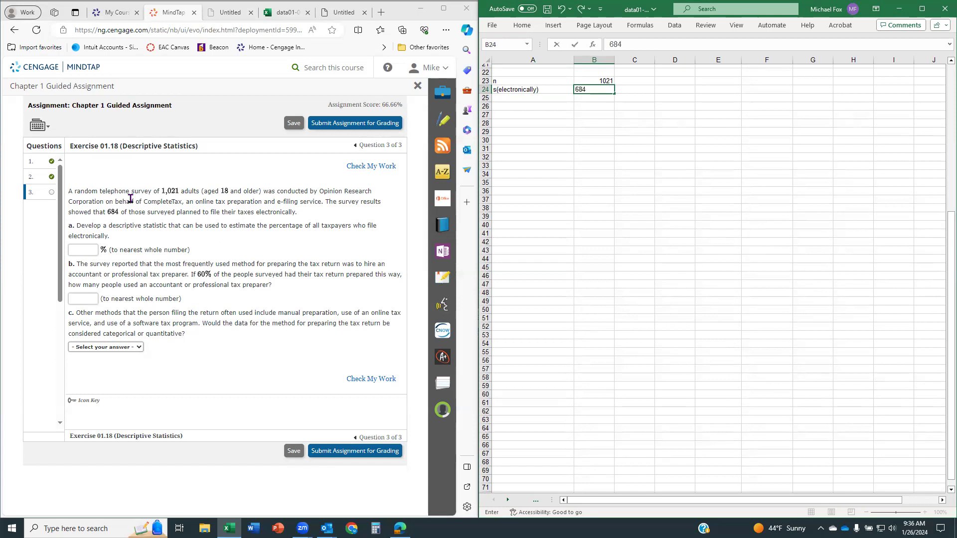
key(Return)
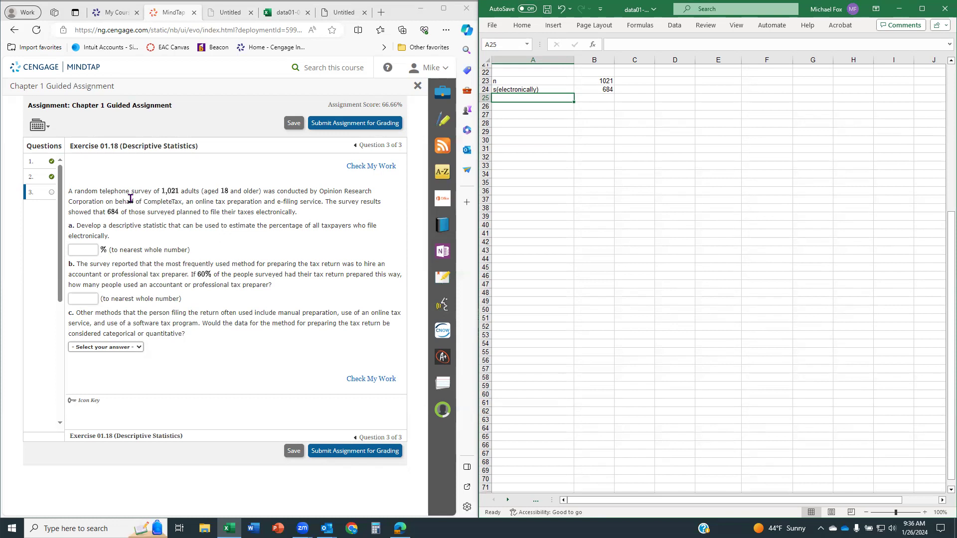
Step: Label cell A25 "percent file electronically" and calculate B24 divided by B23 in B25
text(percent )
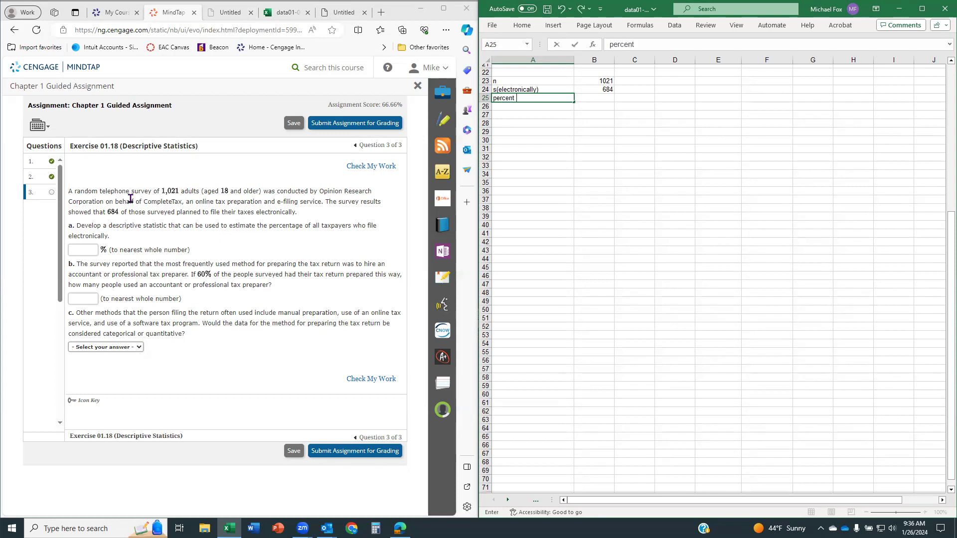
text(file electronically)
key(Tab)
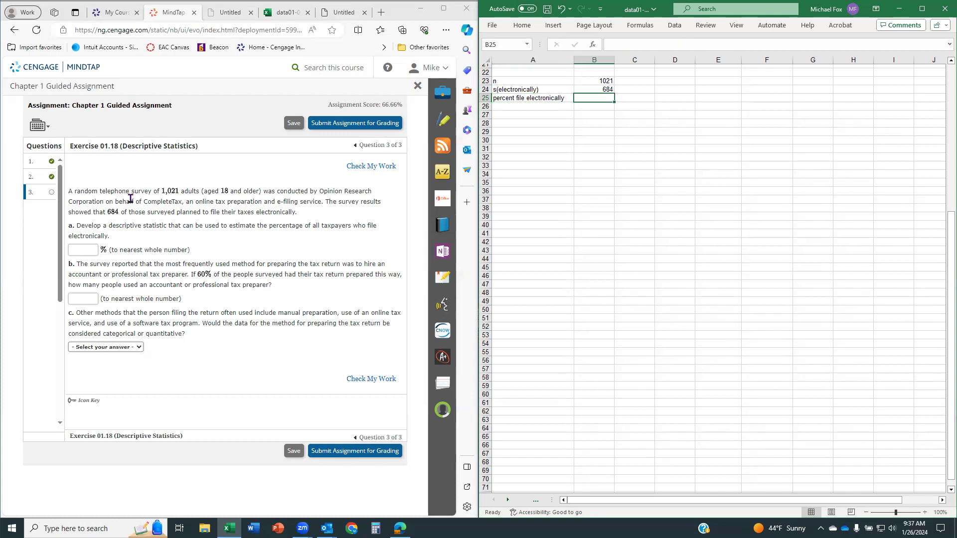
text(=)
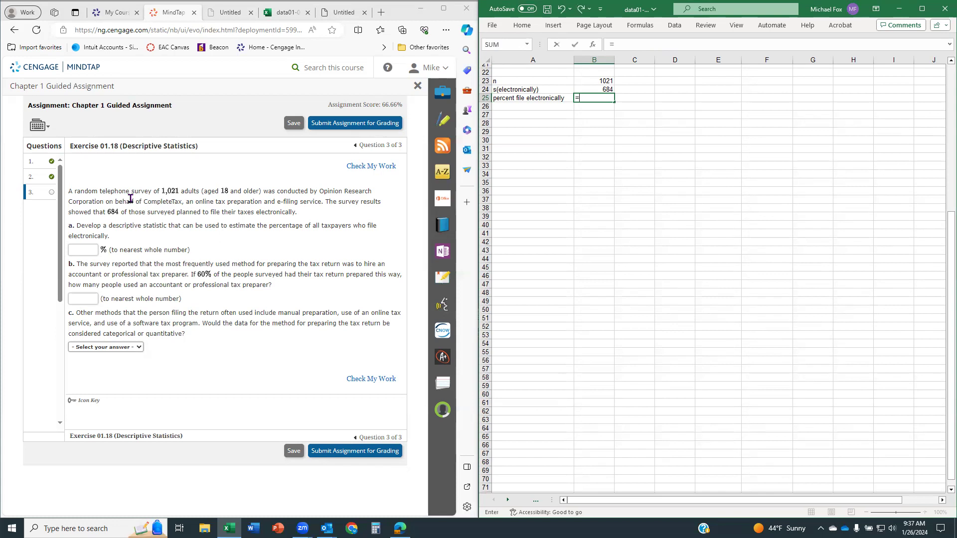
click(600, 89)
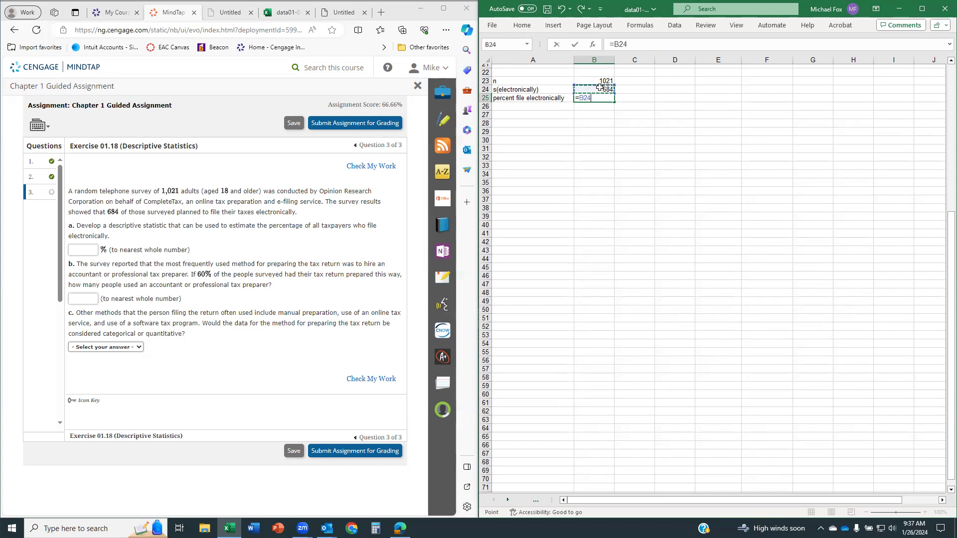
text(/)
click(601, 80)
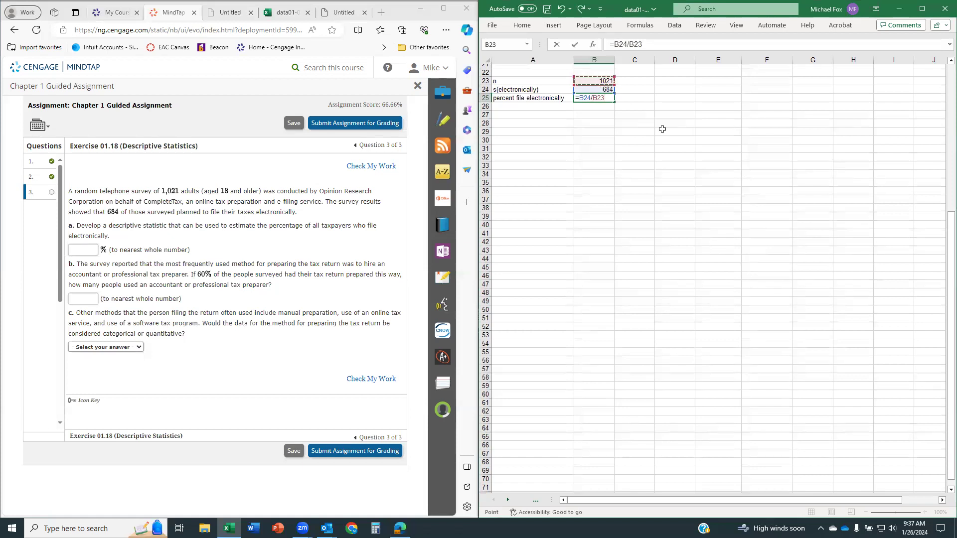
key(Return)
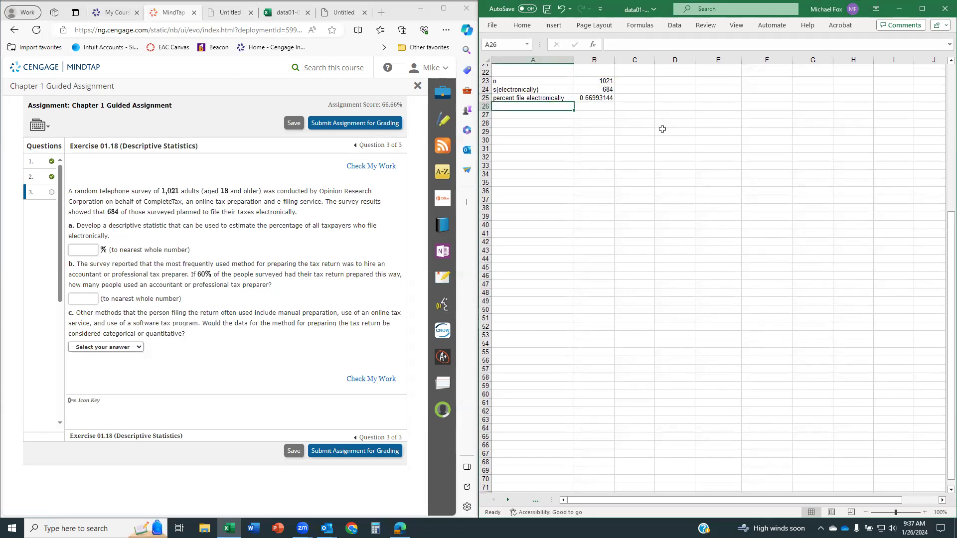
Step: Format the calculated share in B25 as a percentage
click(607, 98)
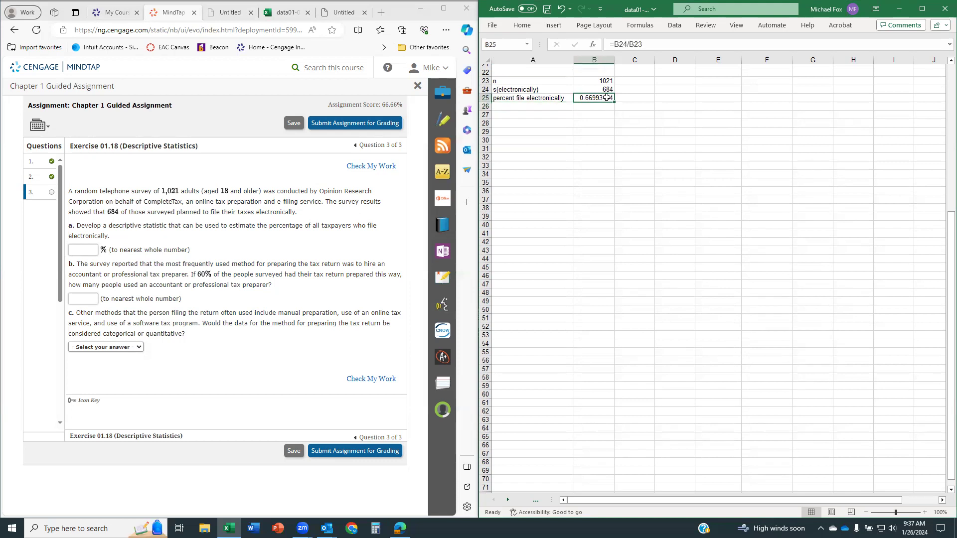
click(526, 31)
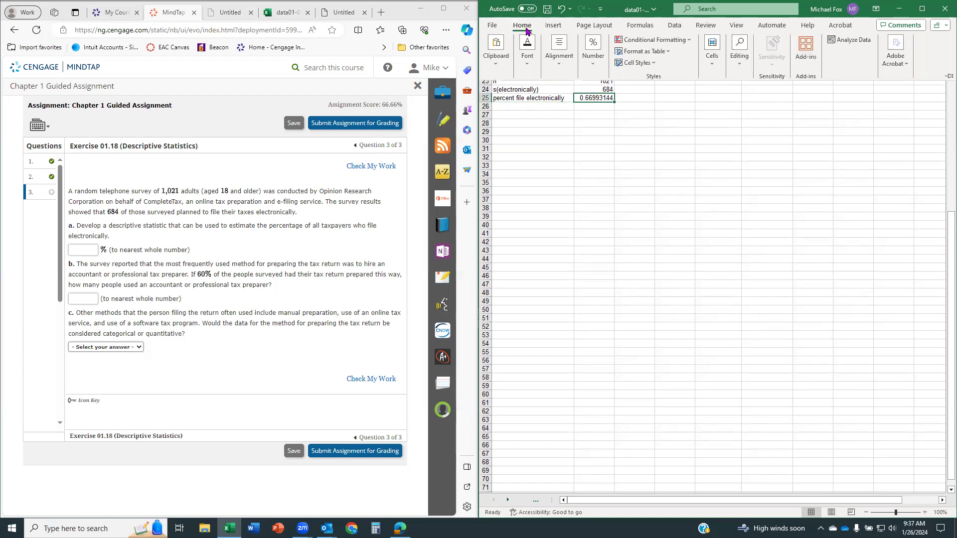
click(593, 49)
click(606, 107)
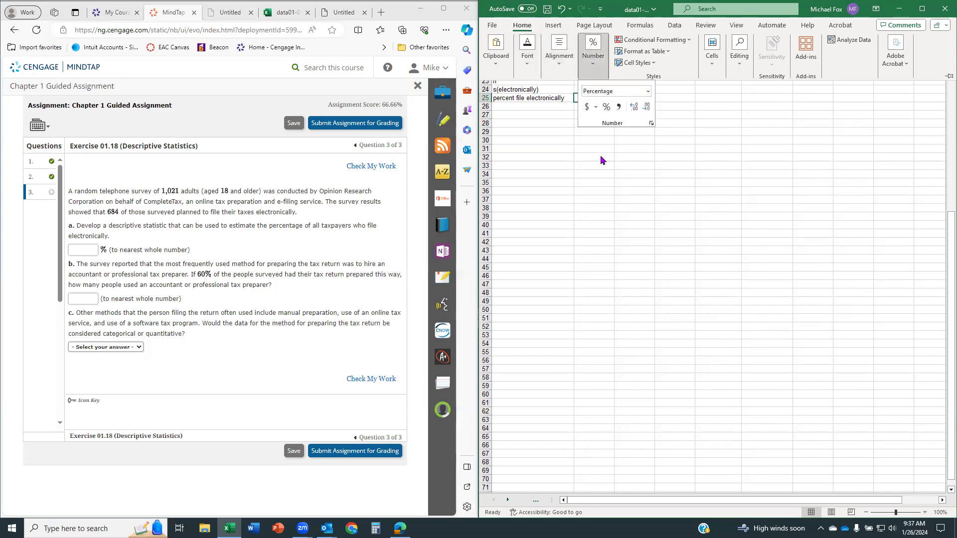
click(603, 160)
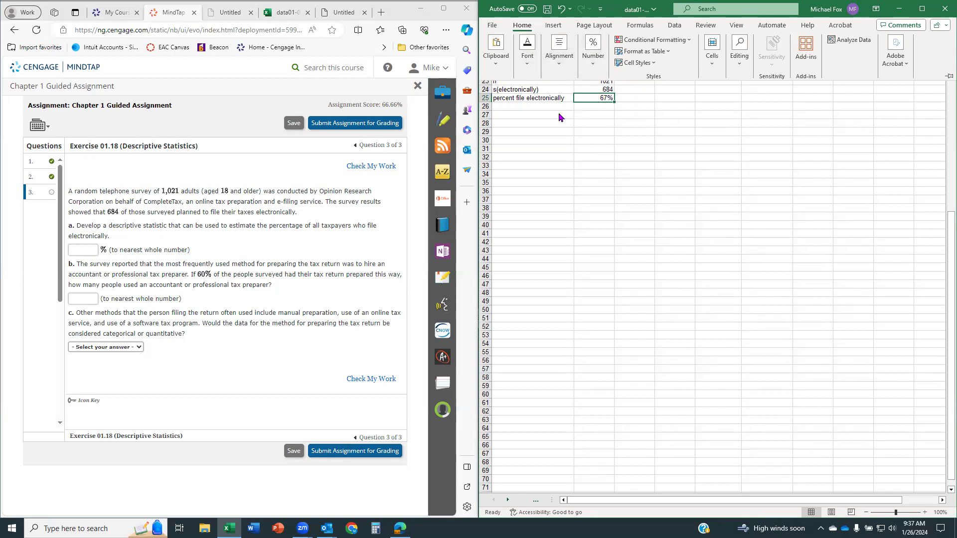
Step: Enter 67 as the answer to part a of Exercise 01.18 in the assignment
click(88, 251)
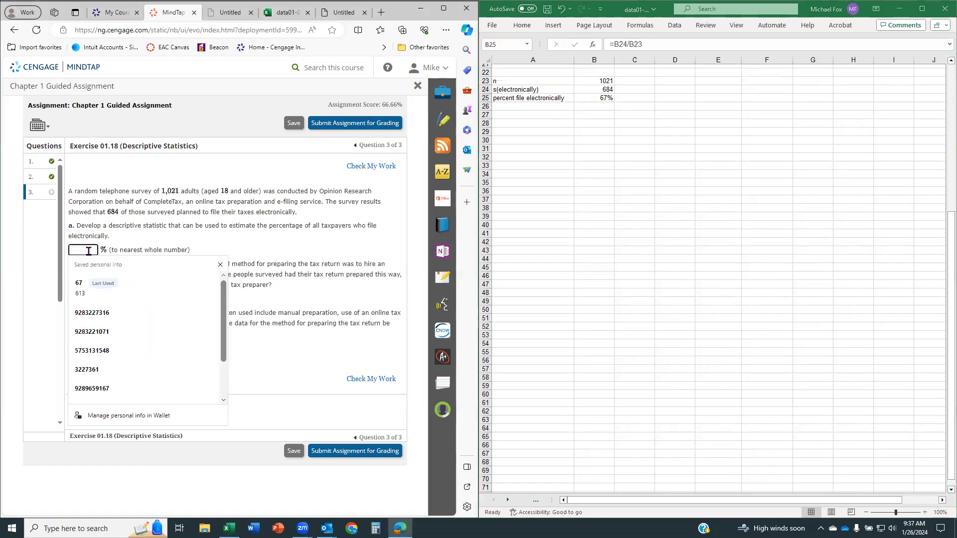
text(67)
click(251, 248)
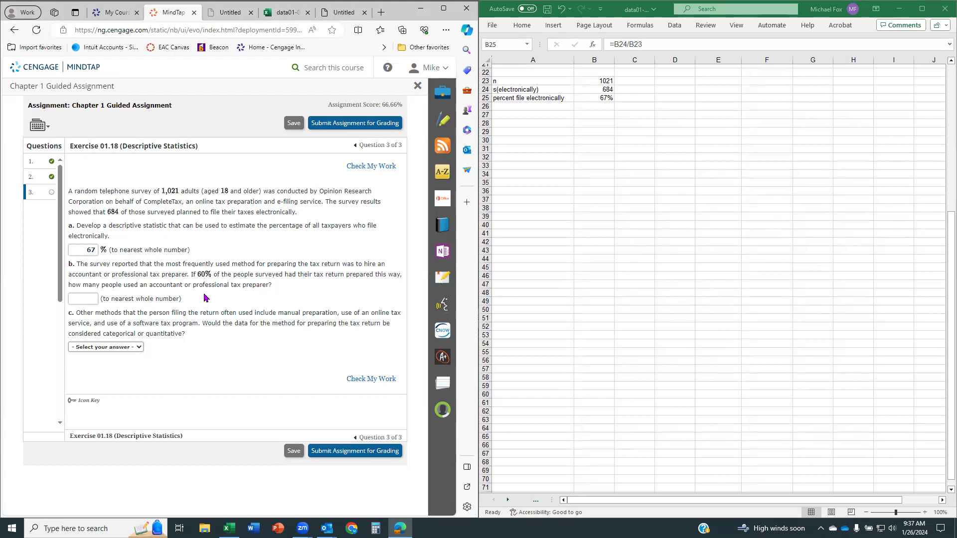
Step: Label cell A26 "number used accountant" in the Excel sheet and calculate .6 times B23 in B26
click(516, 106)
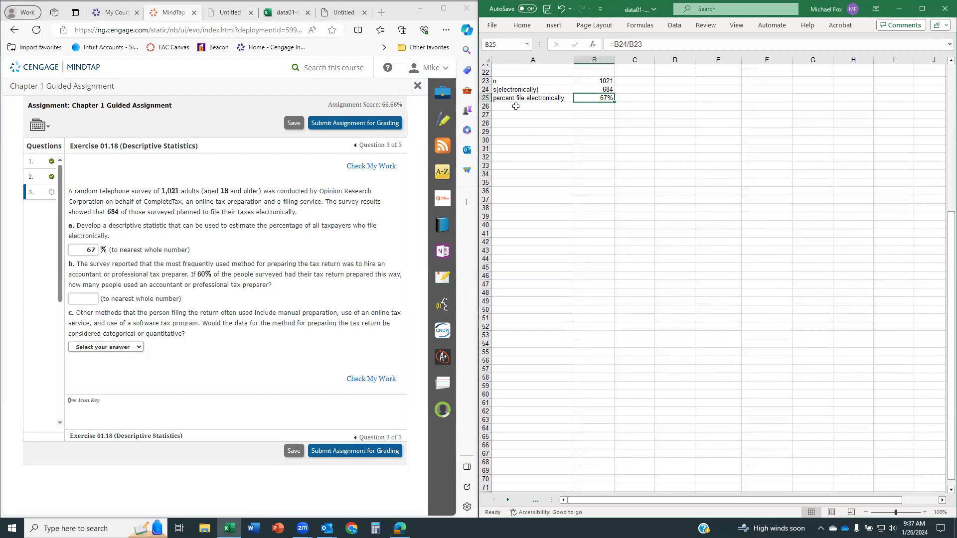
click(516, 106)
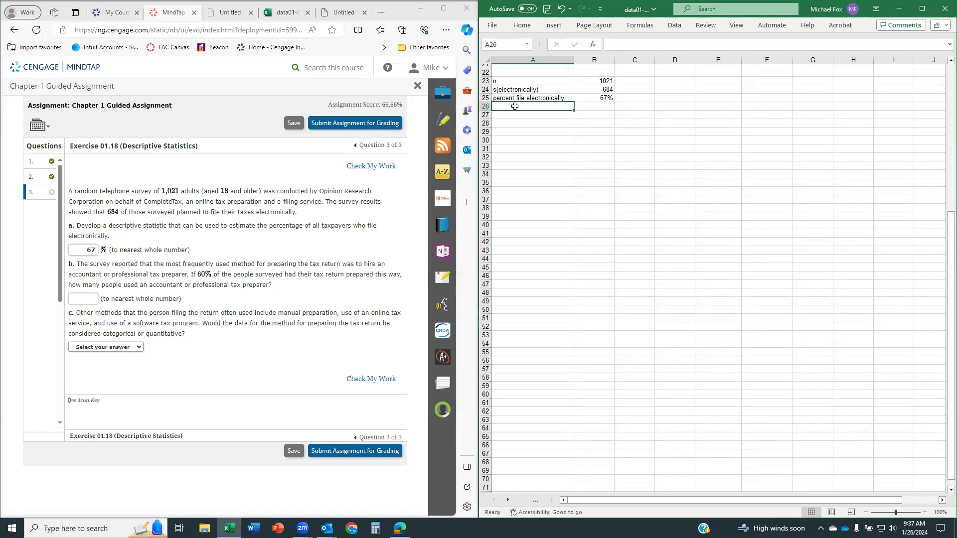
text(number used accountant)
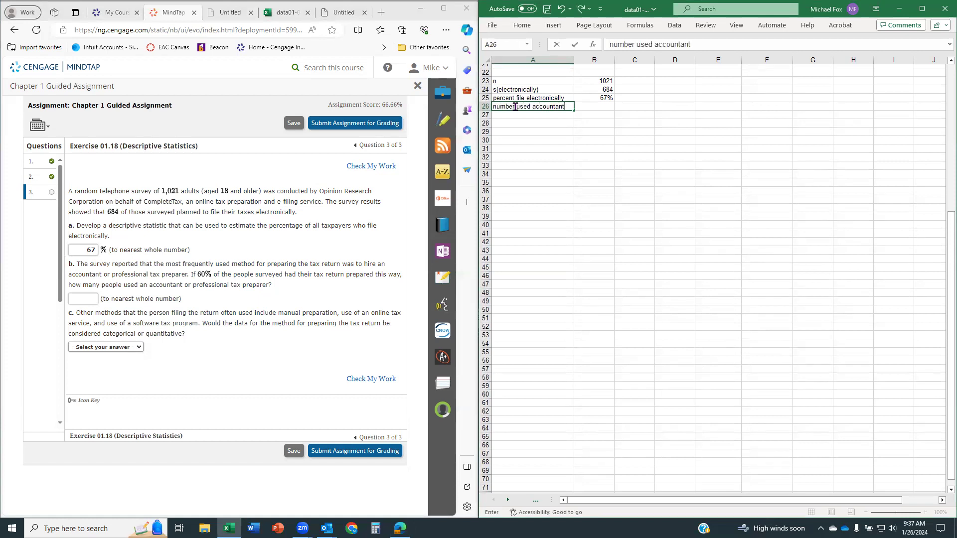
key(Tab)
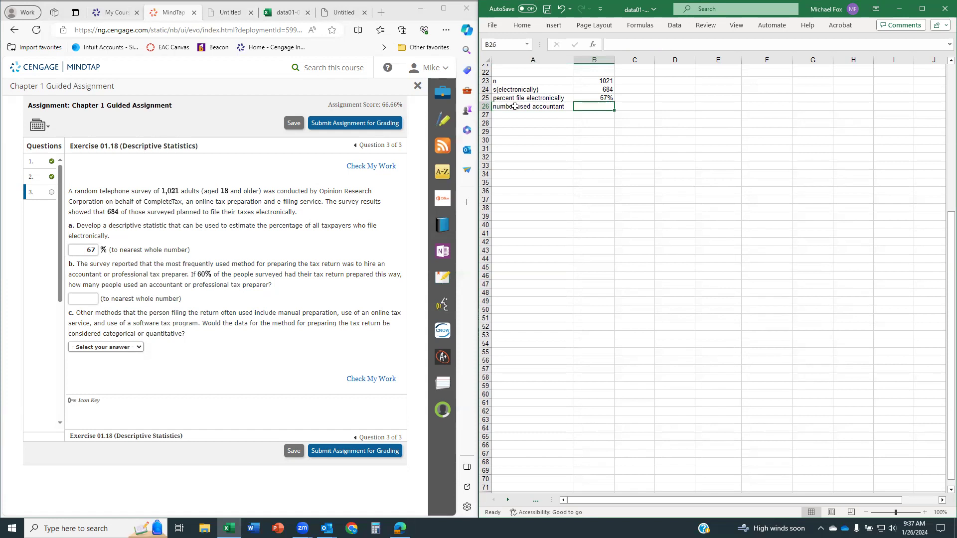
text(=)
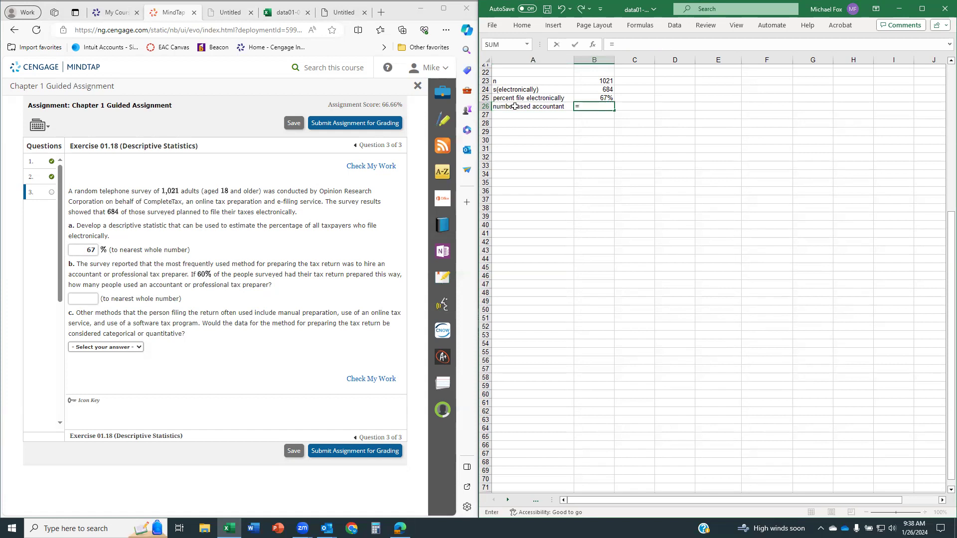
text(.6*)
click(597, 82)
key(Return)
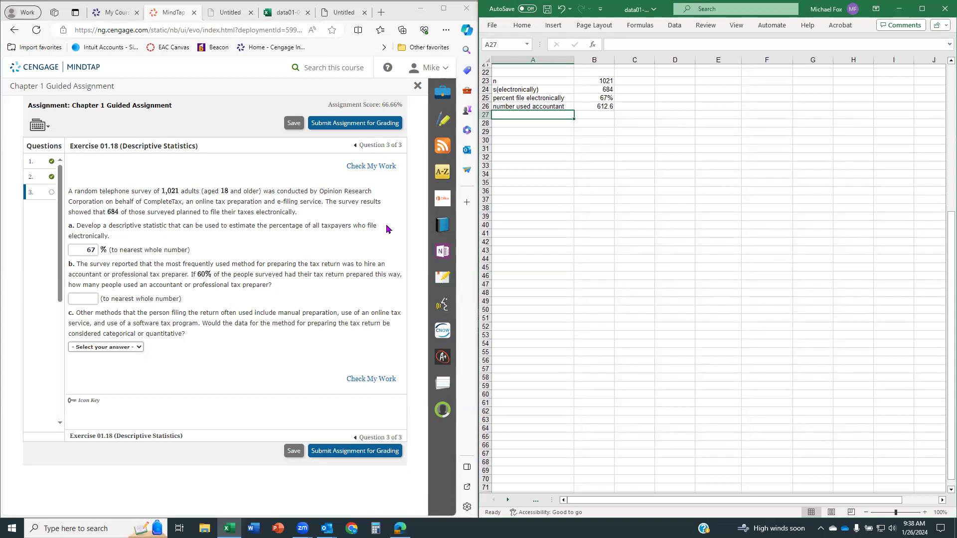
Step: Answer part b with 613 and part c with Categorical in the assignment, and have the work on Exercise 01.18 checked
click(86, 300)
text(613)
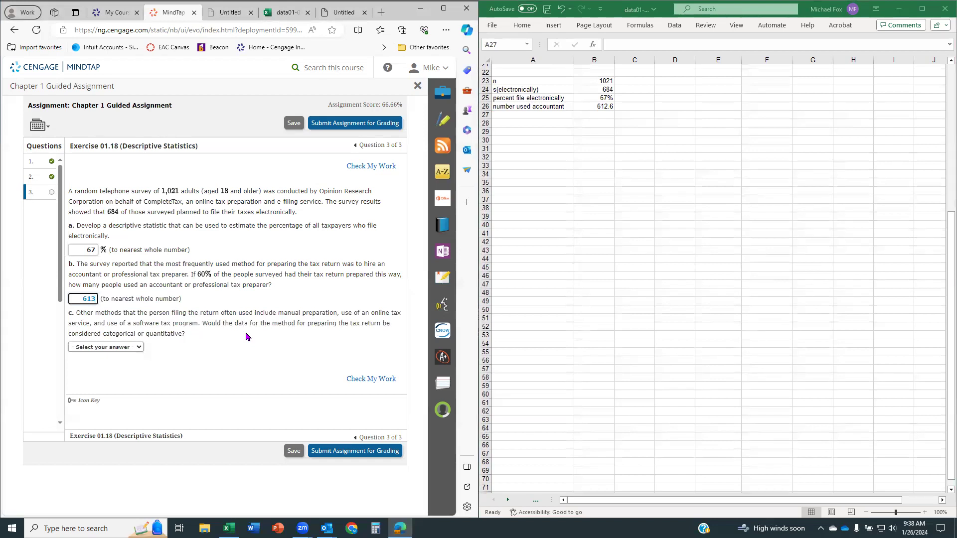
click(123, 347)
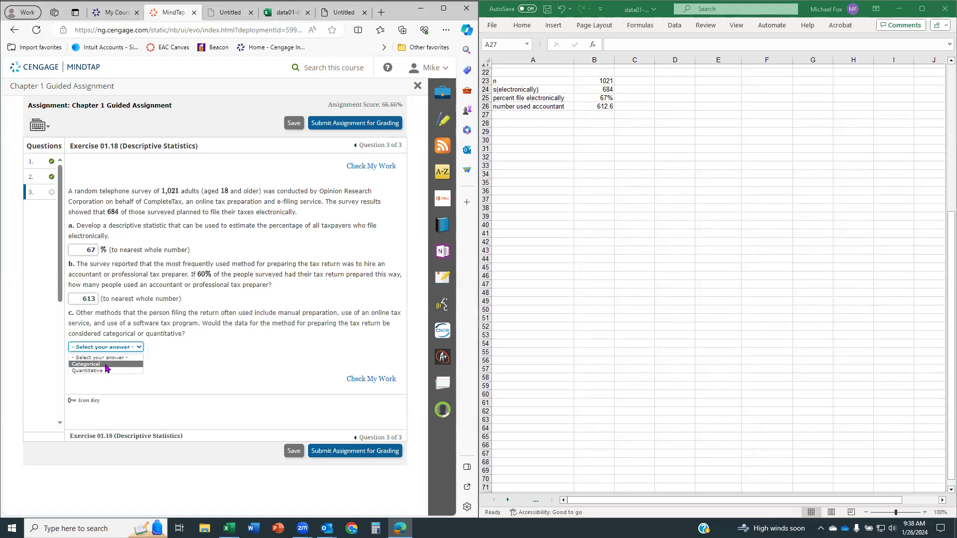
click(106, 365)
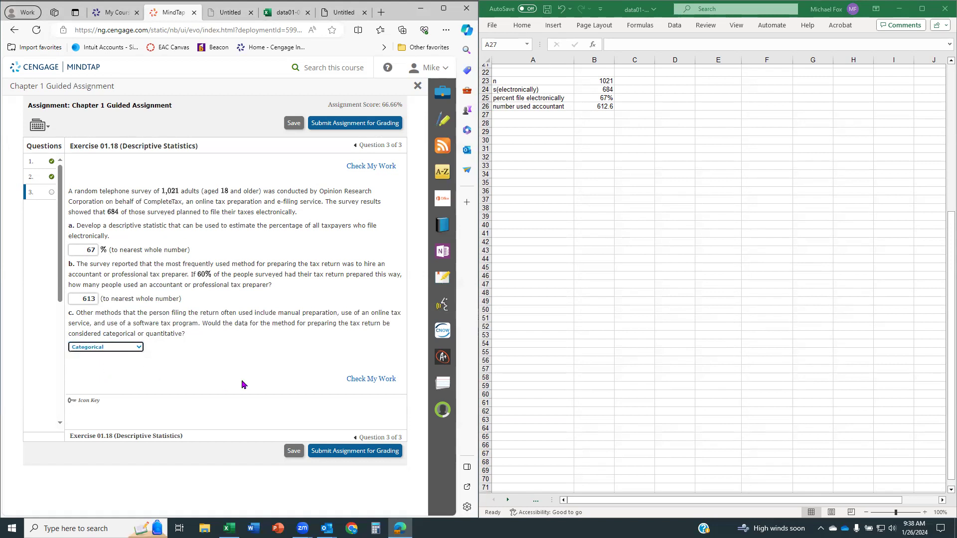
click(363, 382)
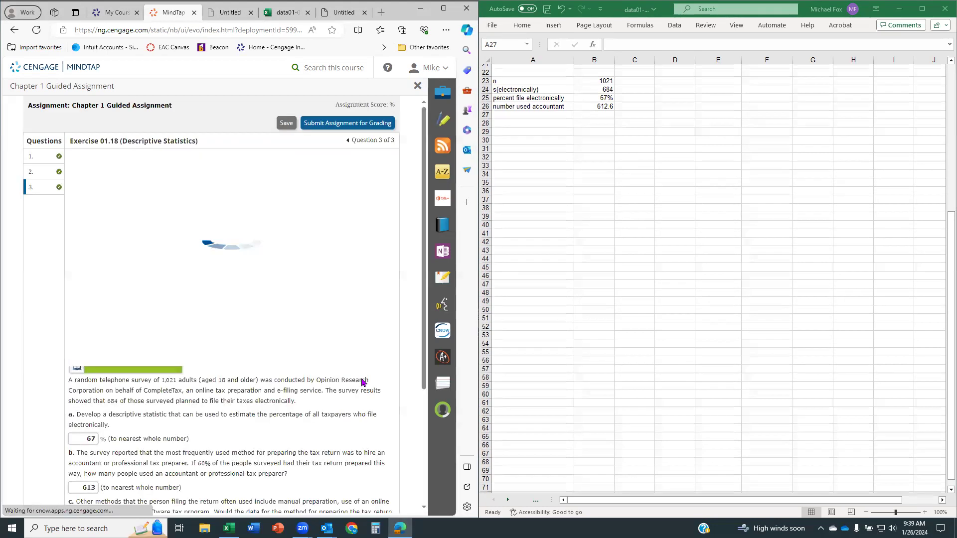